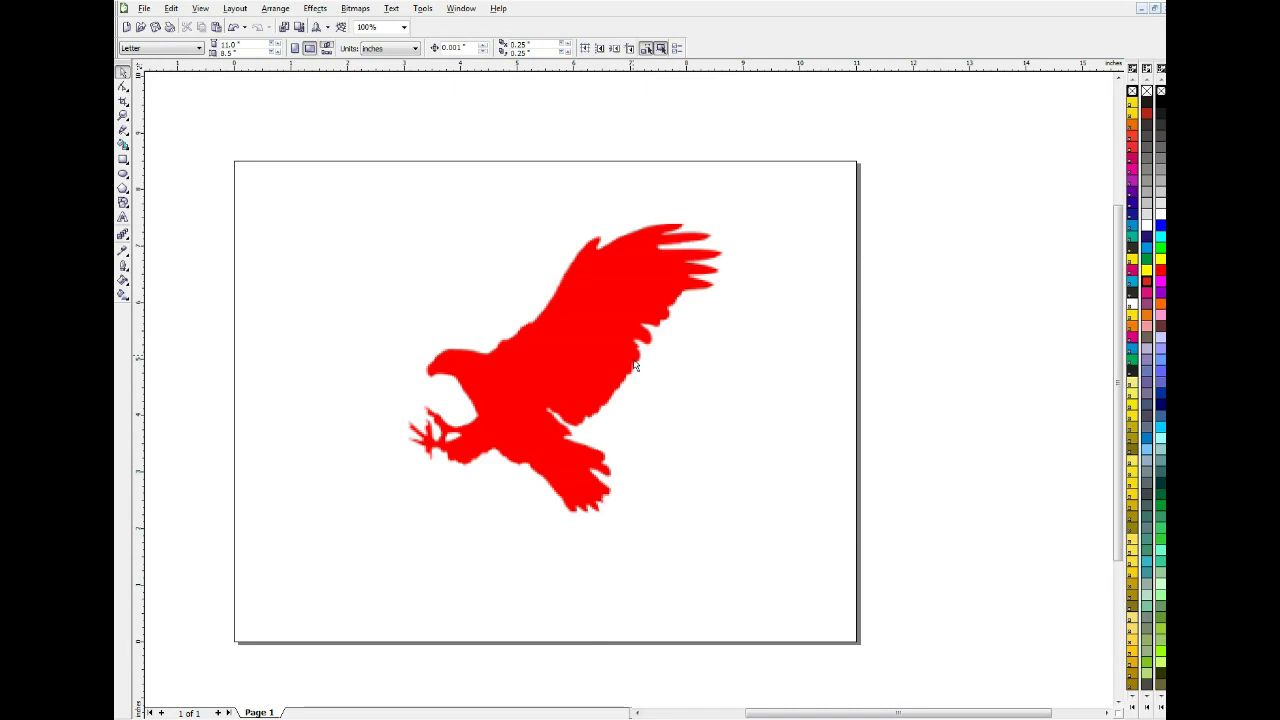
# - Nudge the red eagle bitmap slightly lower on the page and deselect it, ready to zoom
pyautogui.click(631, 362)
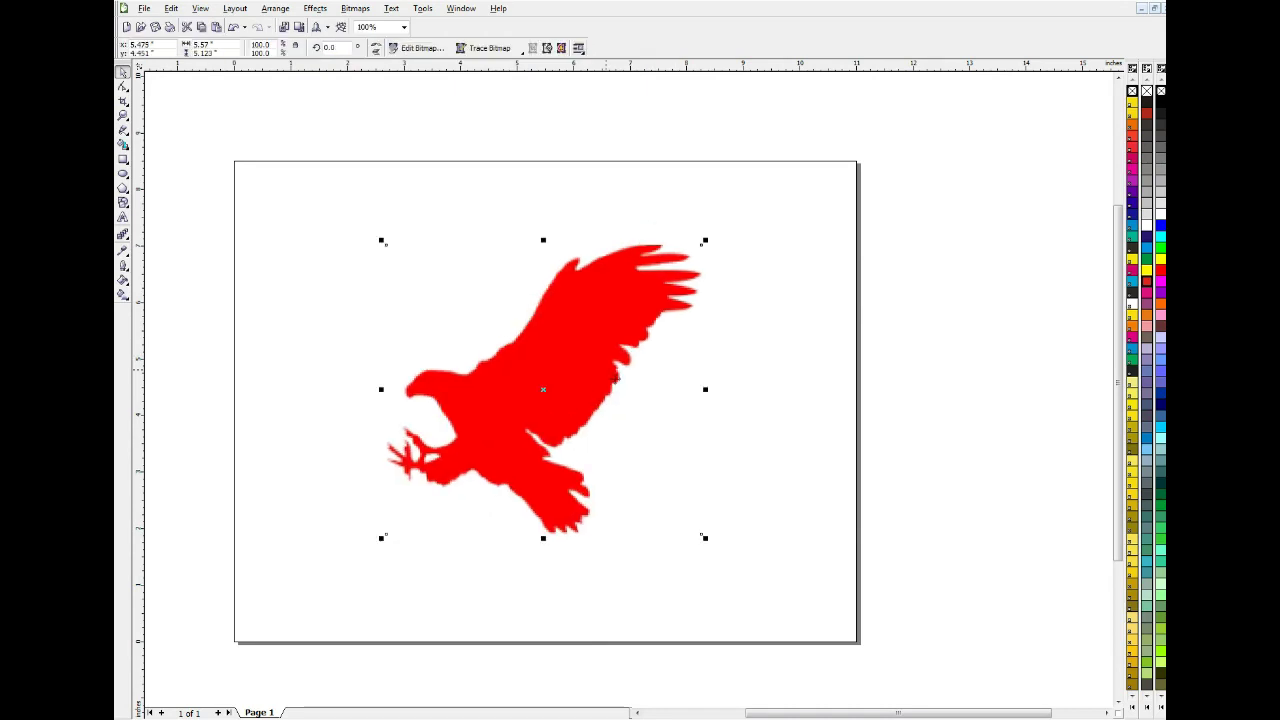
pyautogui.moveTo(636, 362); pyautogui.dragTo(634, 370)
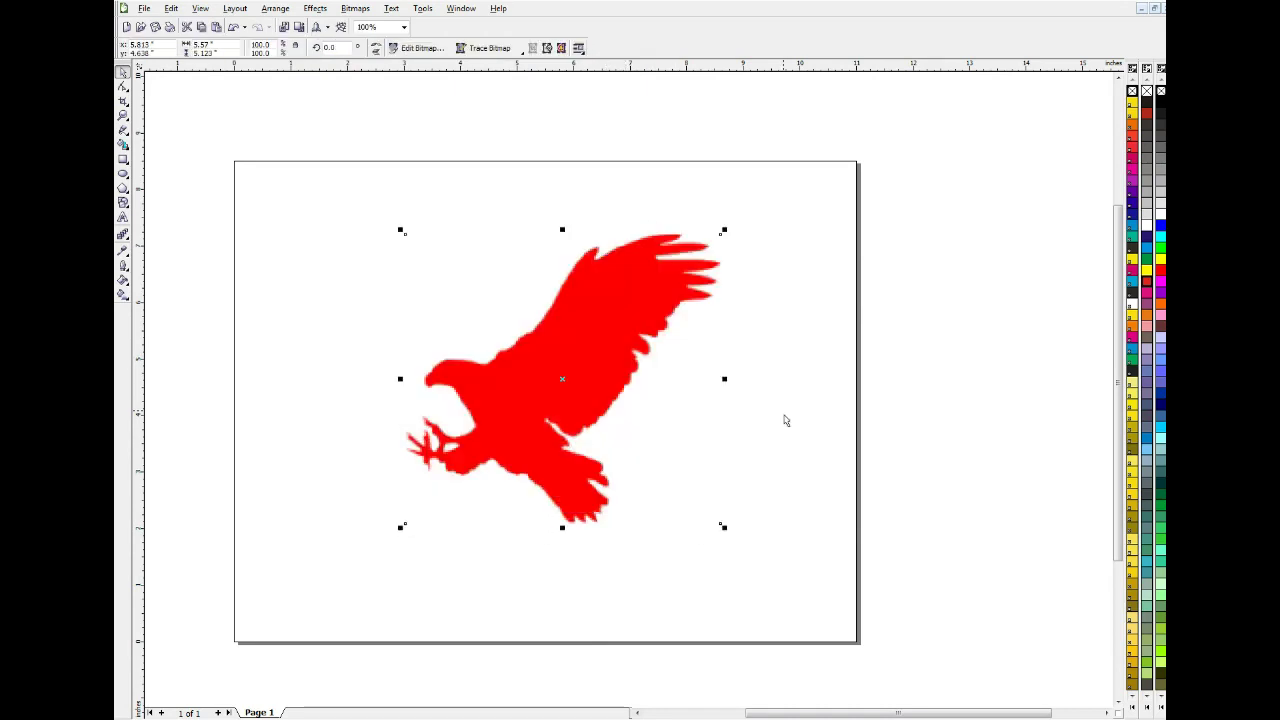
pyautogui.click(785, 420)
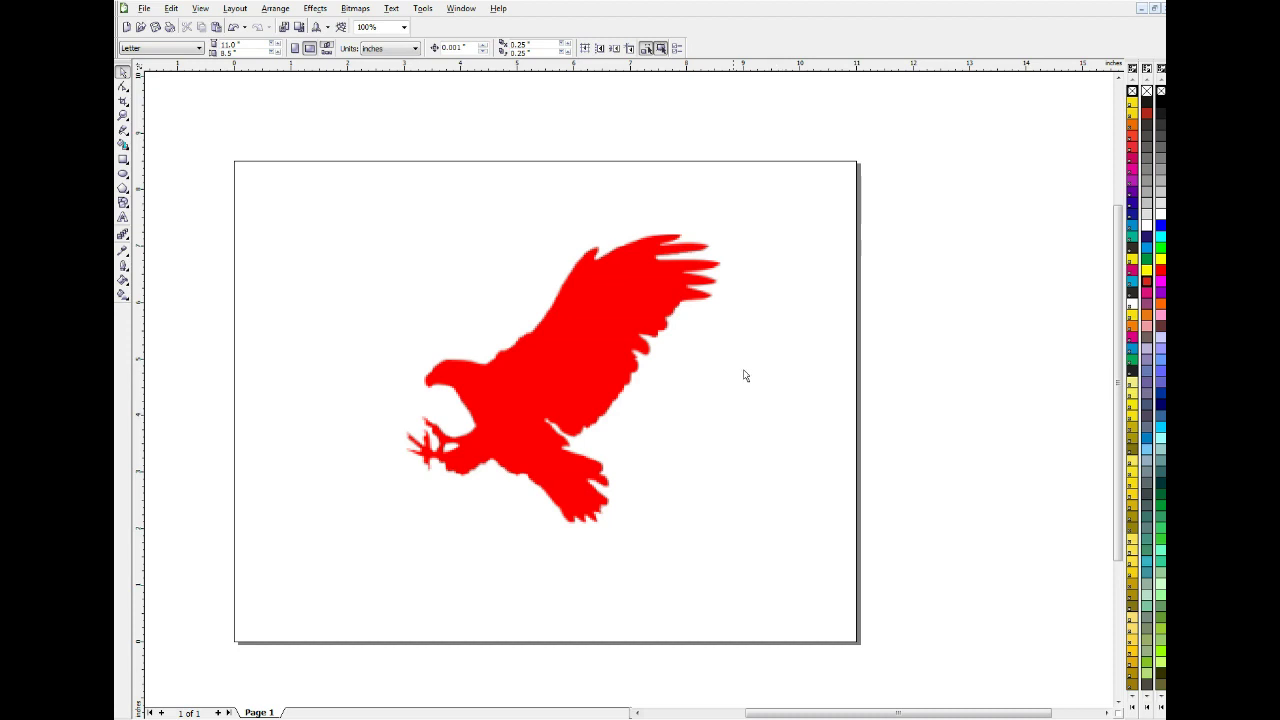
pyautogui.press('z')
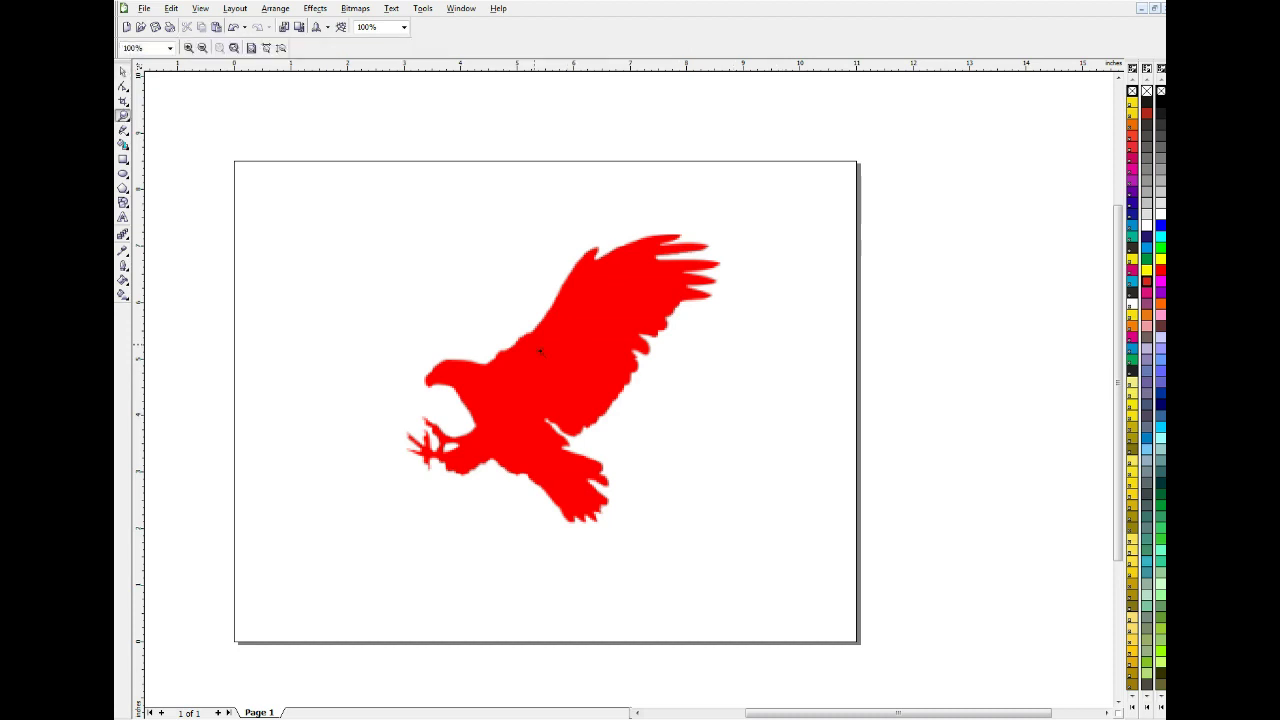
pyautogui.click(540, 352)
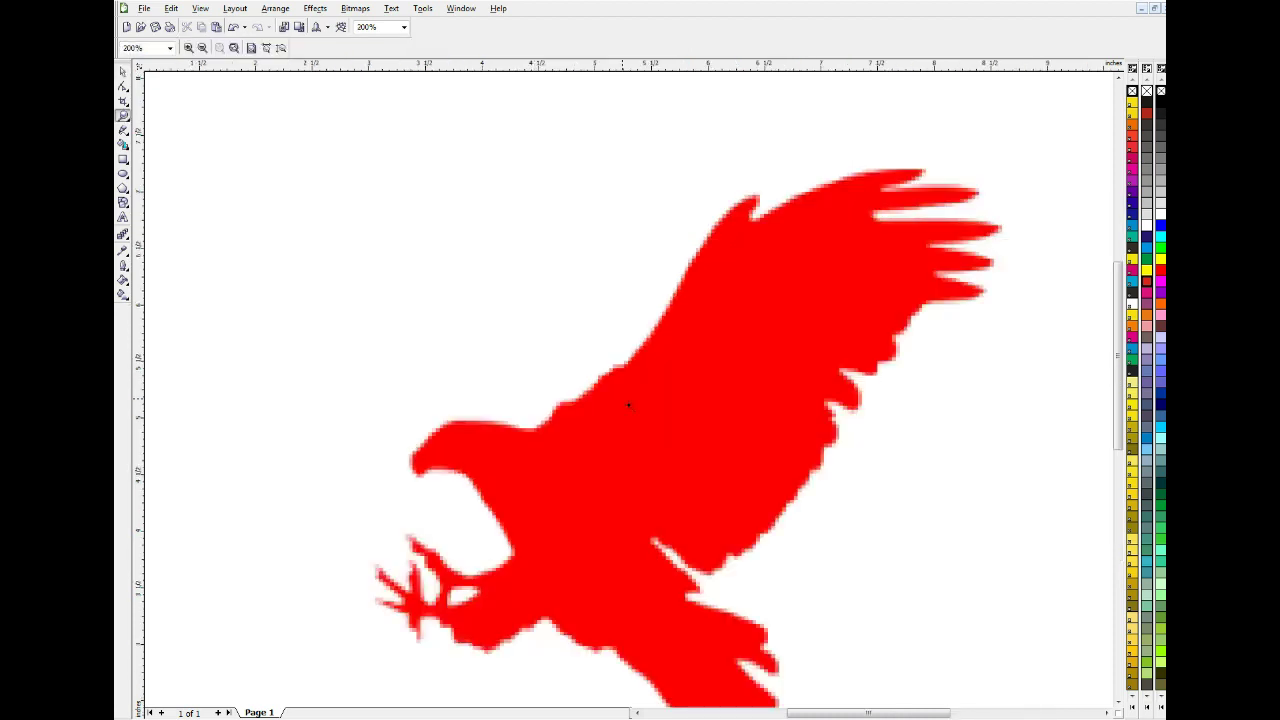
pyautogui.click(628, 405)
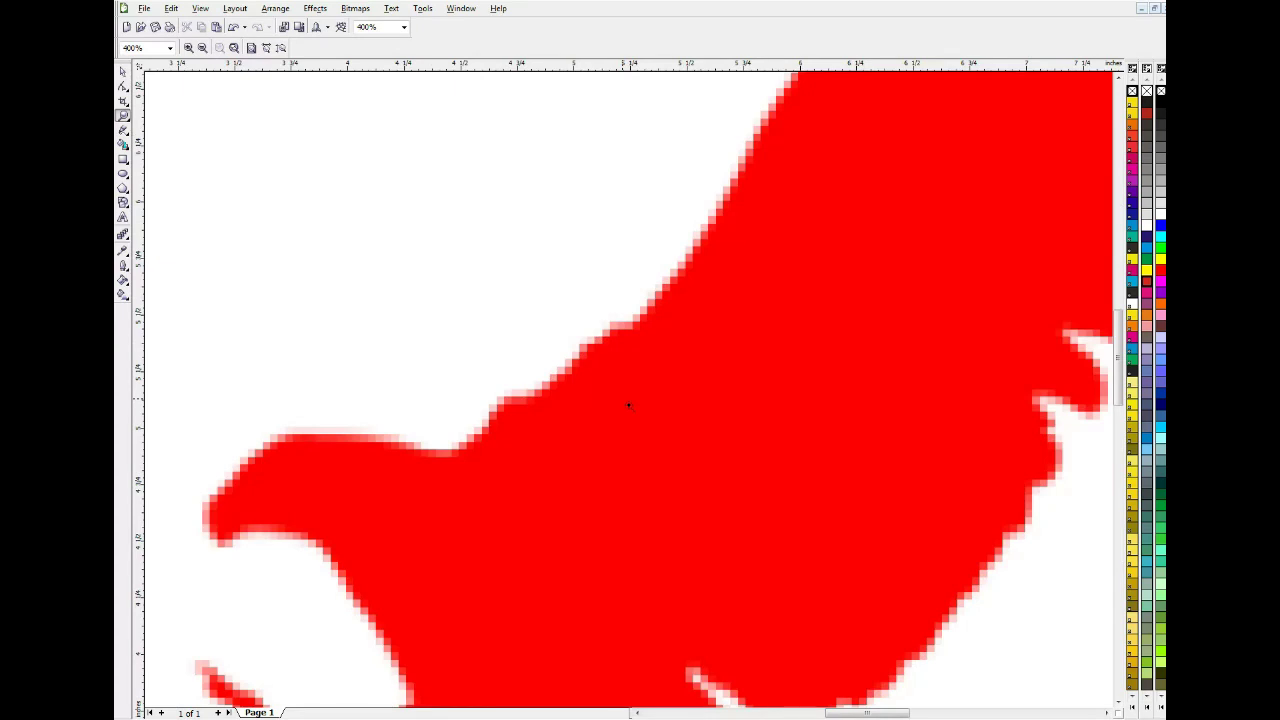
pyautogui.rightClick(628, 405)
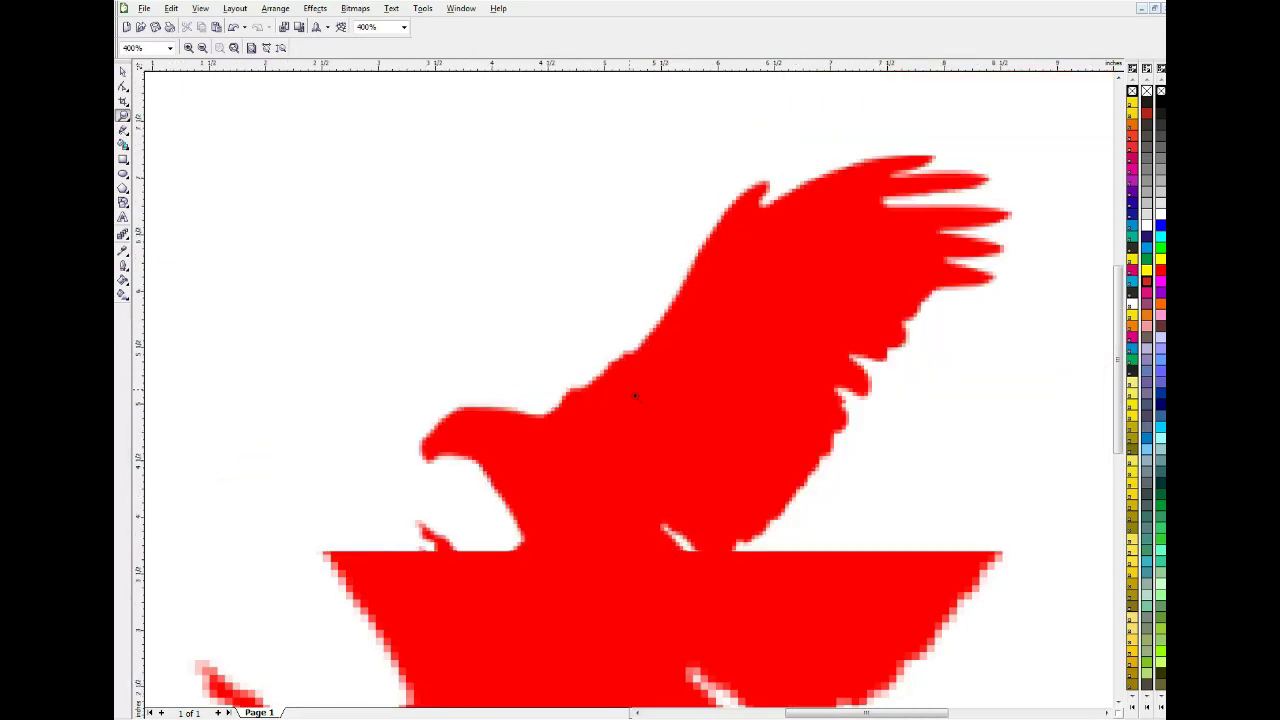
pyautogui.rightClick(634, 396)
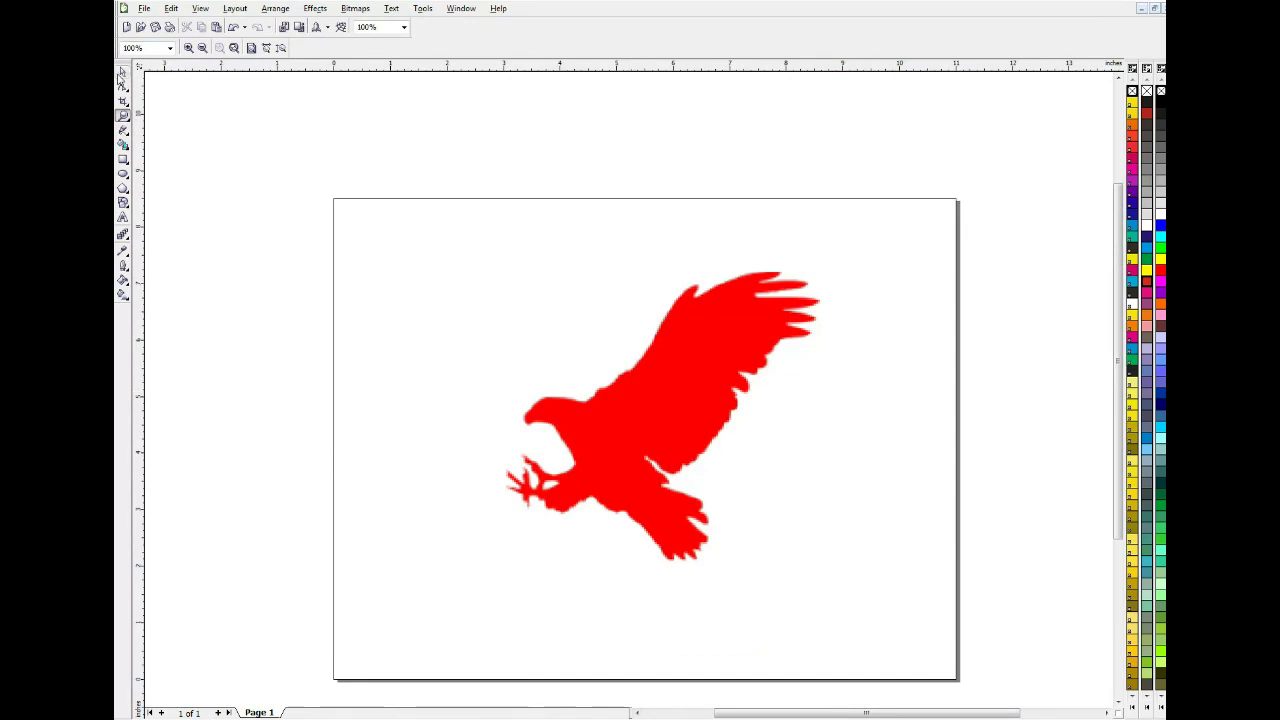
pyautogui.click(122, 73)
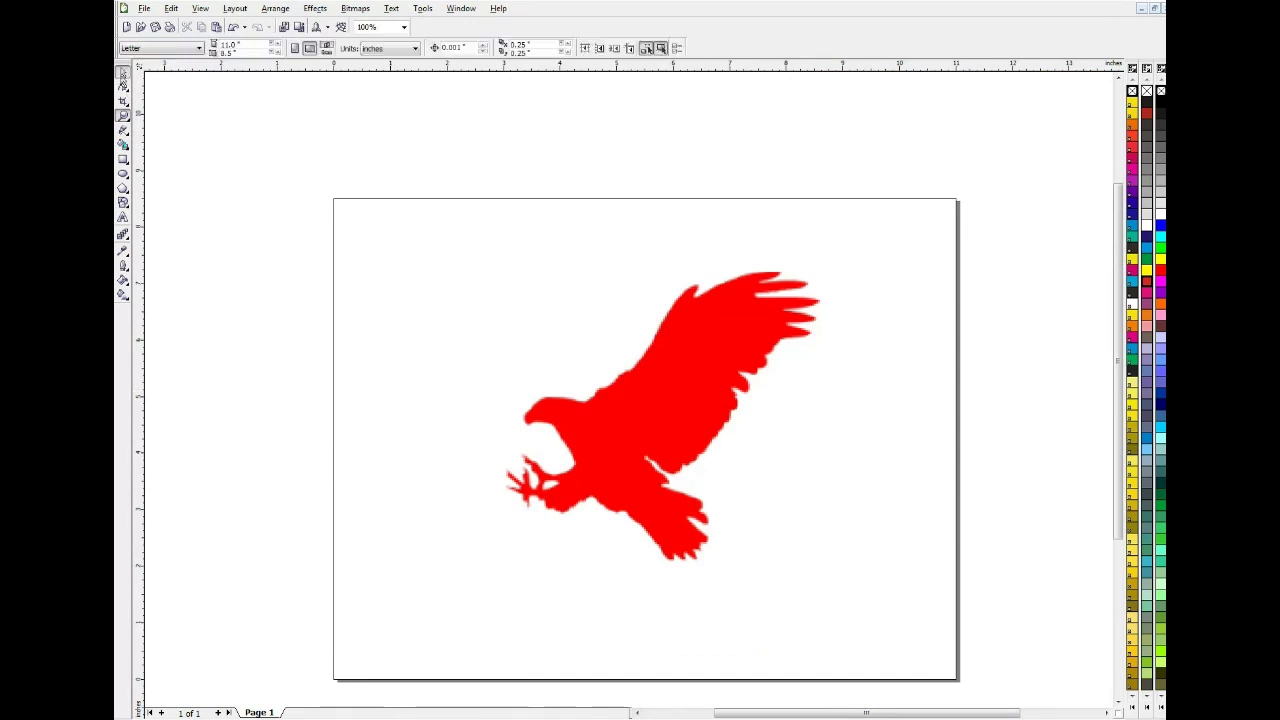
pyautogui.click(716, 347)
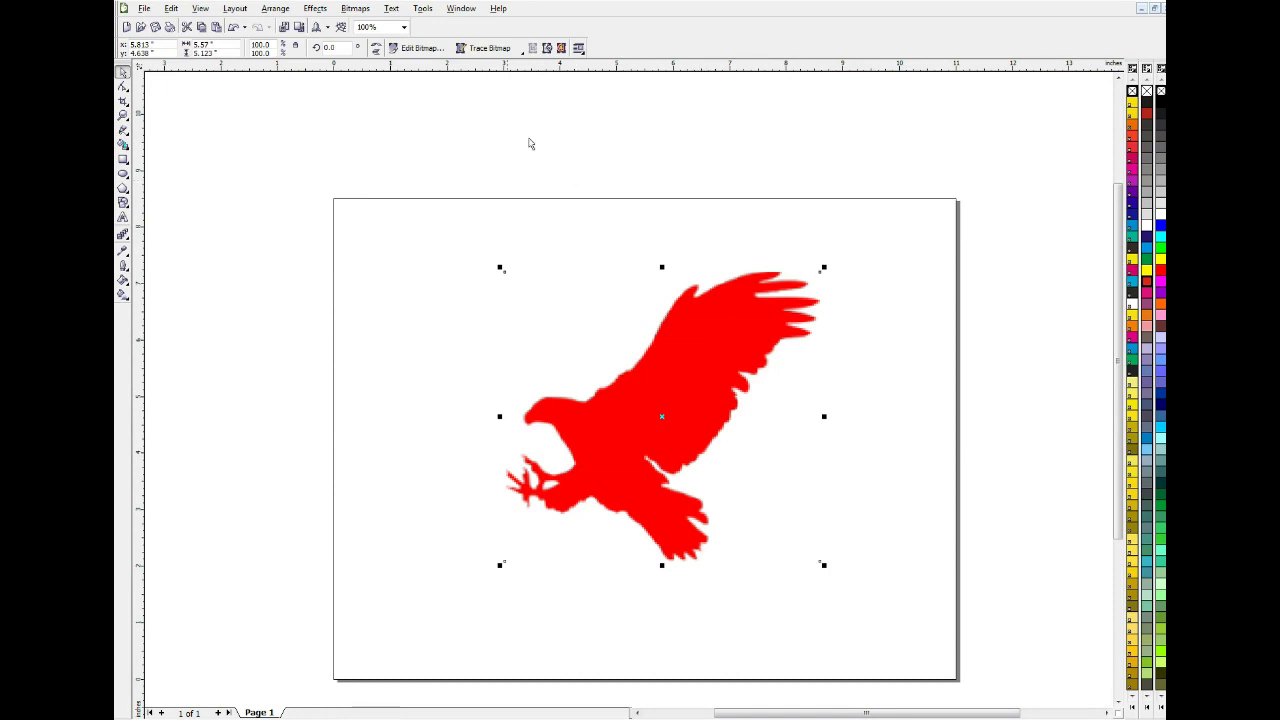
pyautogui.click(498, 50)
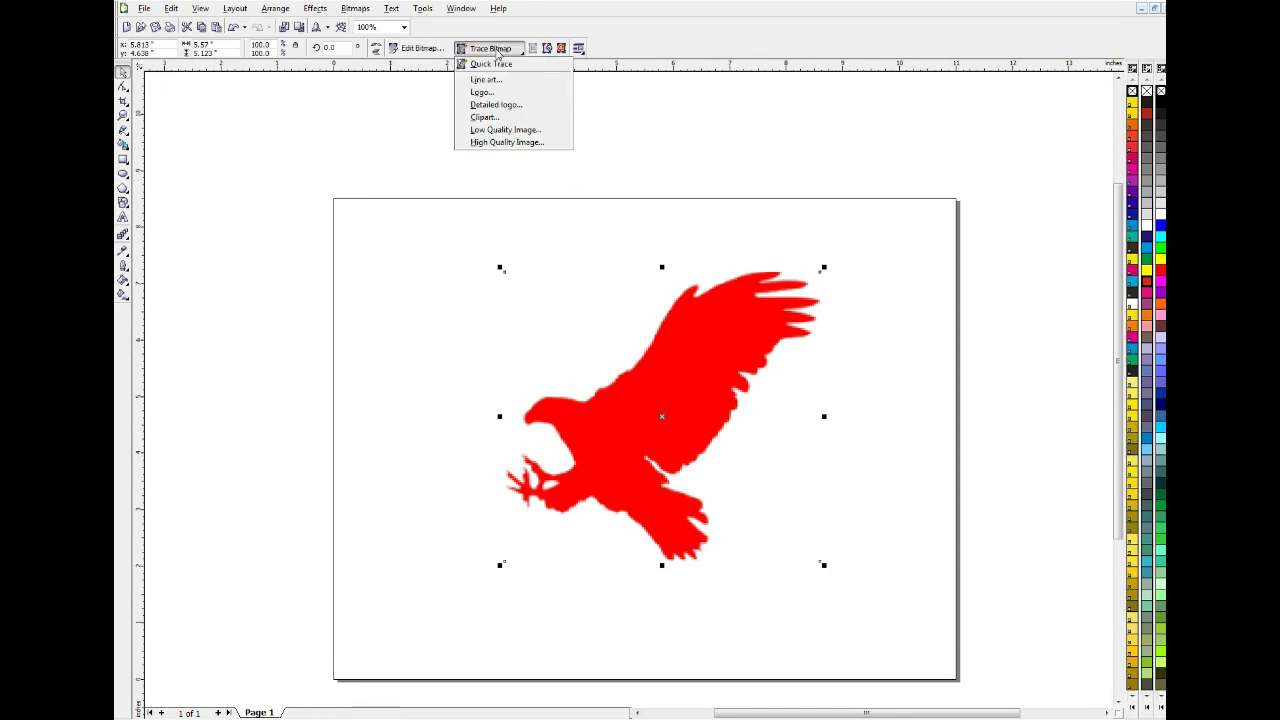
pyautogui.click(492, 87)
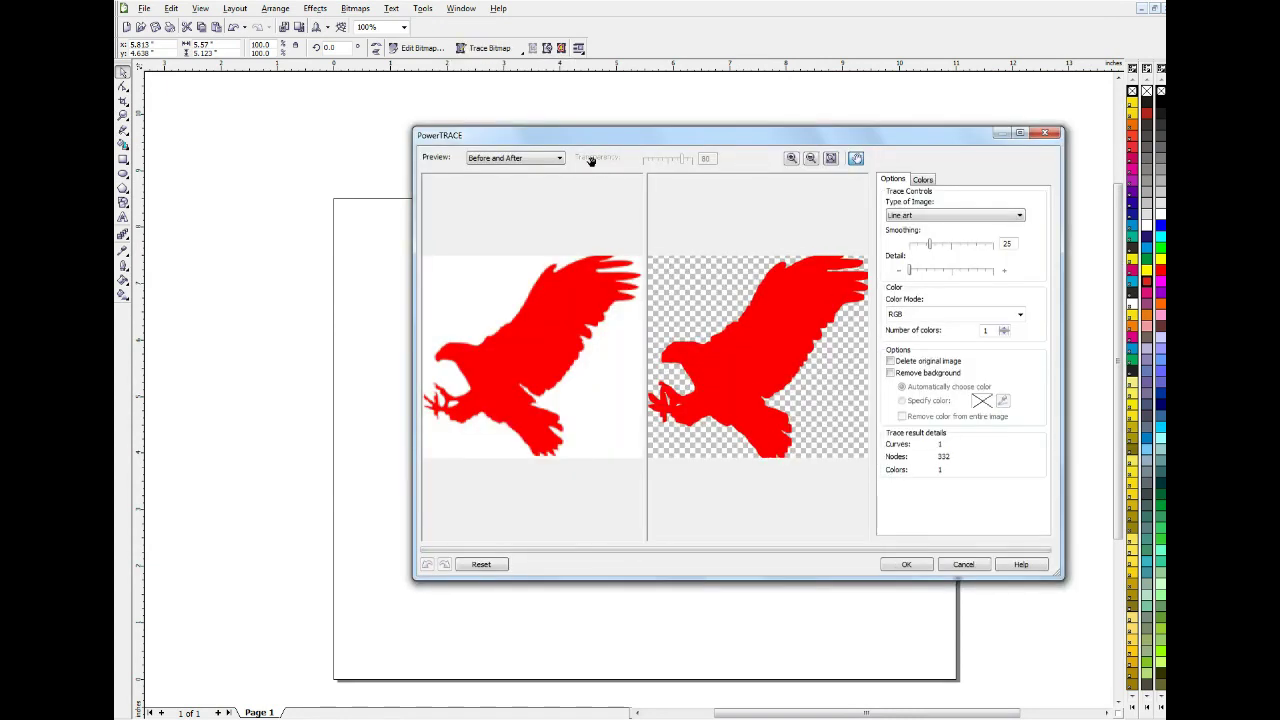
pyautogui.click(895, 564)
pyautogui.moveTo(712, 479); pyautogui.dragTo(883, 516)
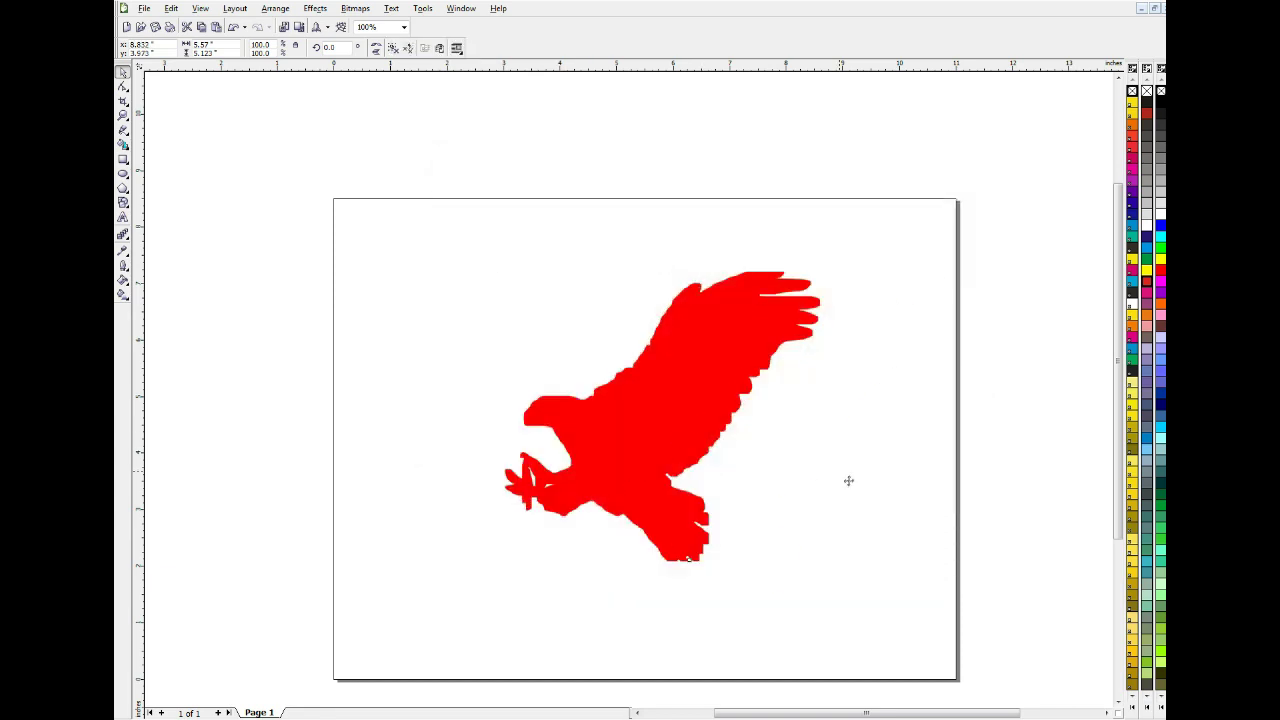
pyautogui.click(726, 662)
pyautogui.moveTo(803, 495); pyautogui.dragTo(838, 512)
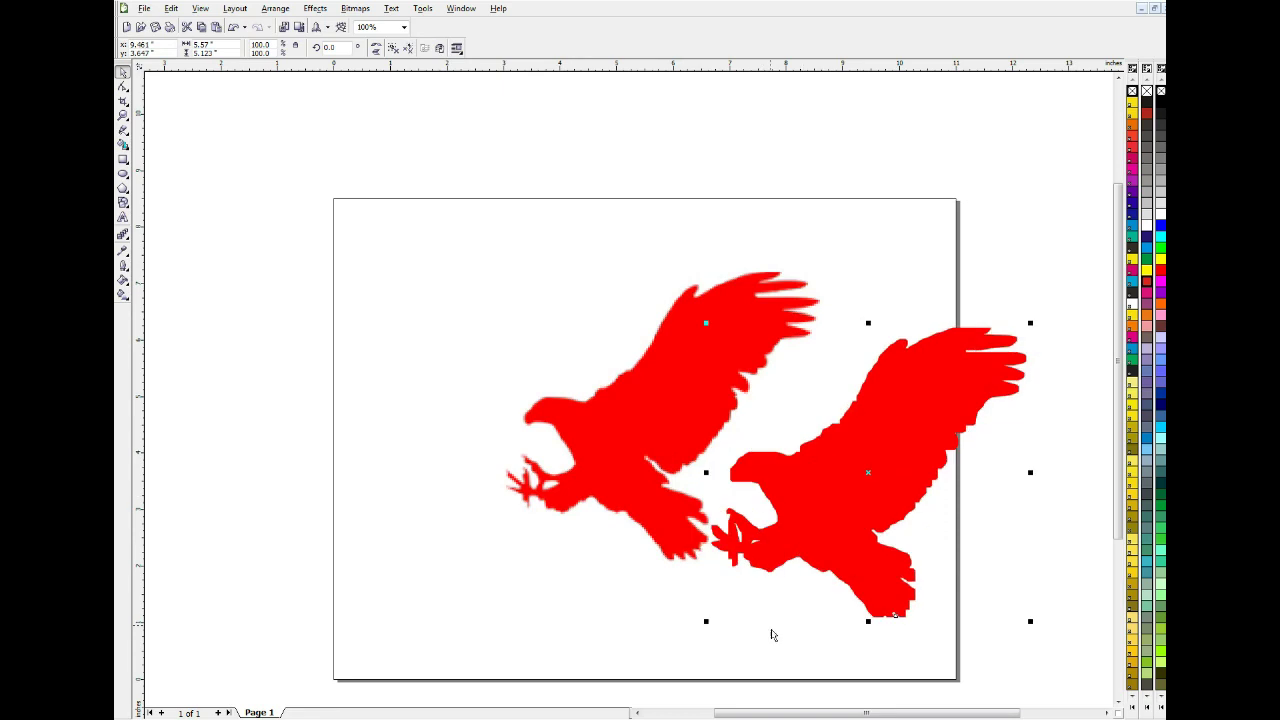
pyautogui.click(771, 635)
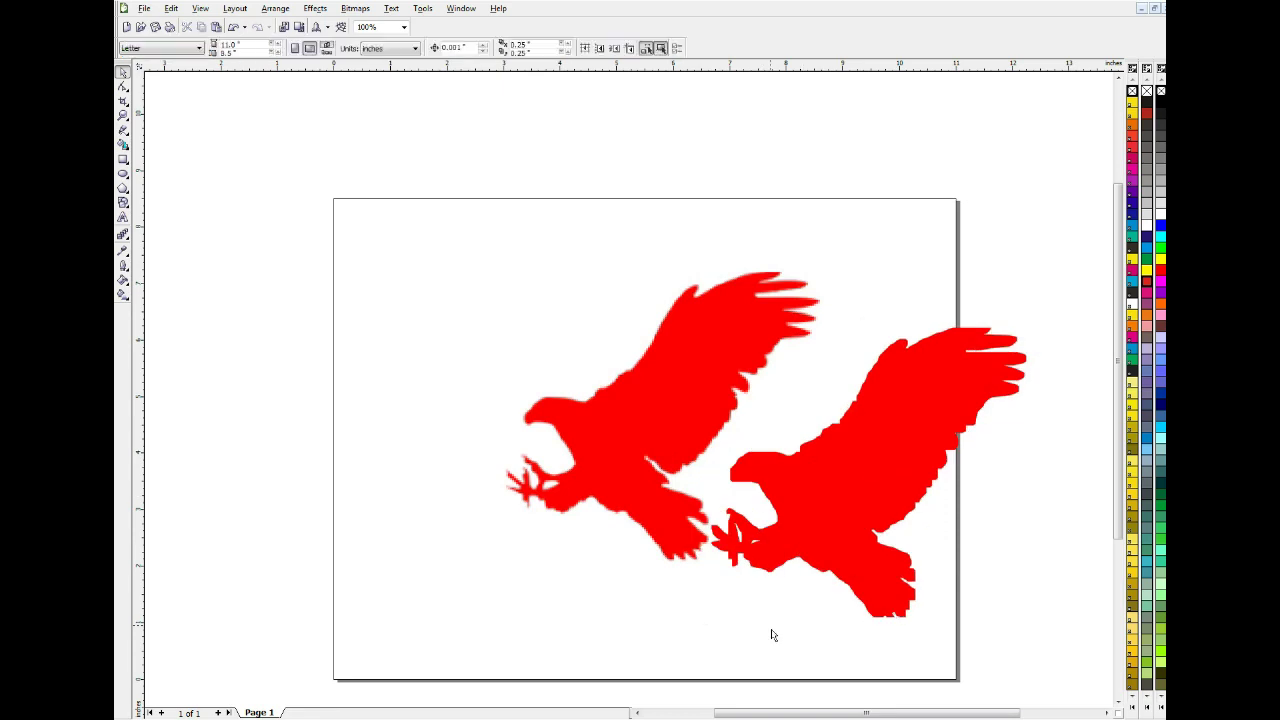
pyautogui.click(867, 508)
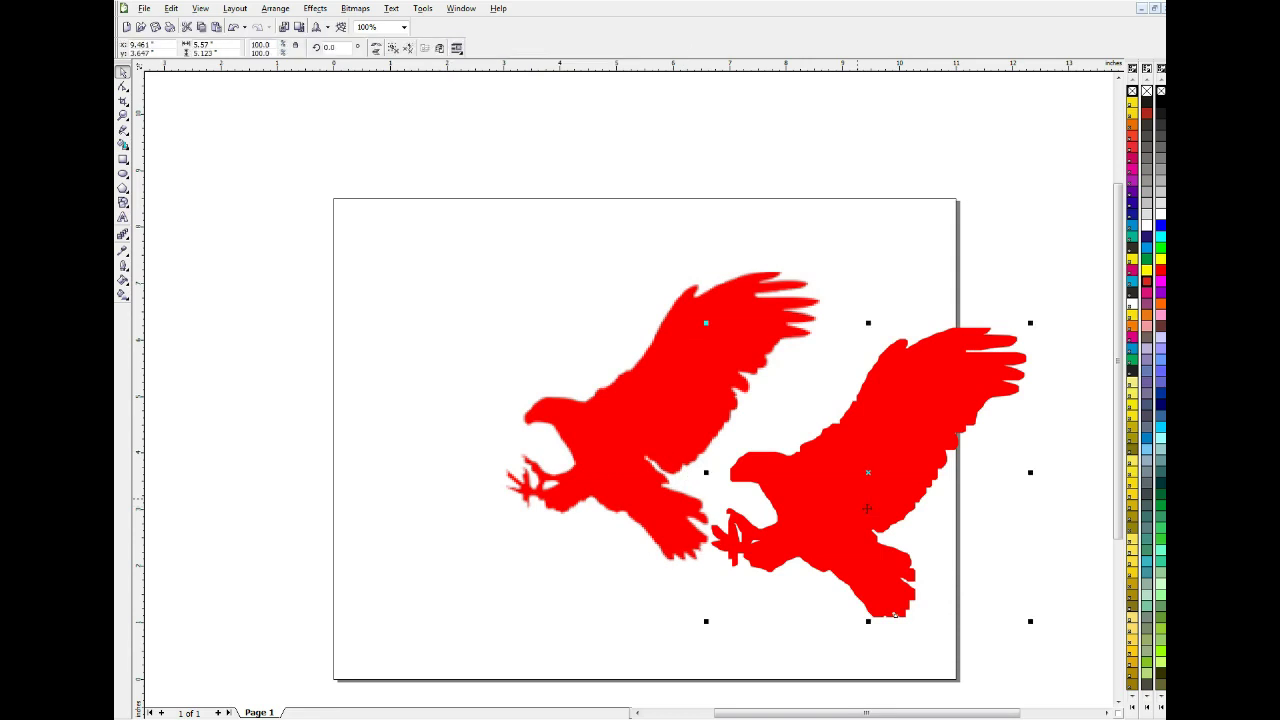
pyautogui.press('Delete')
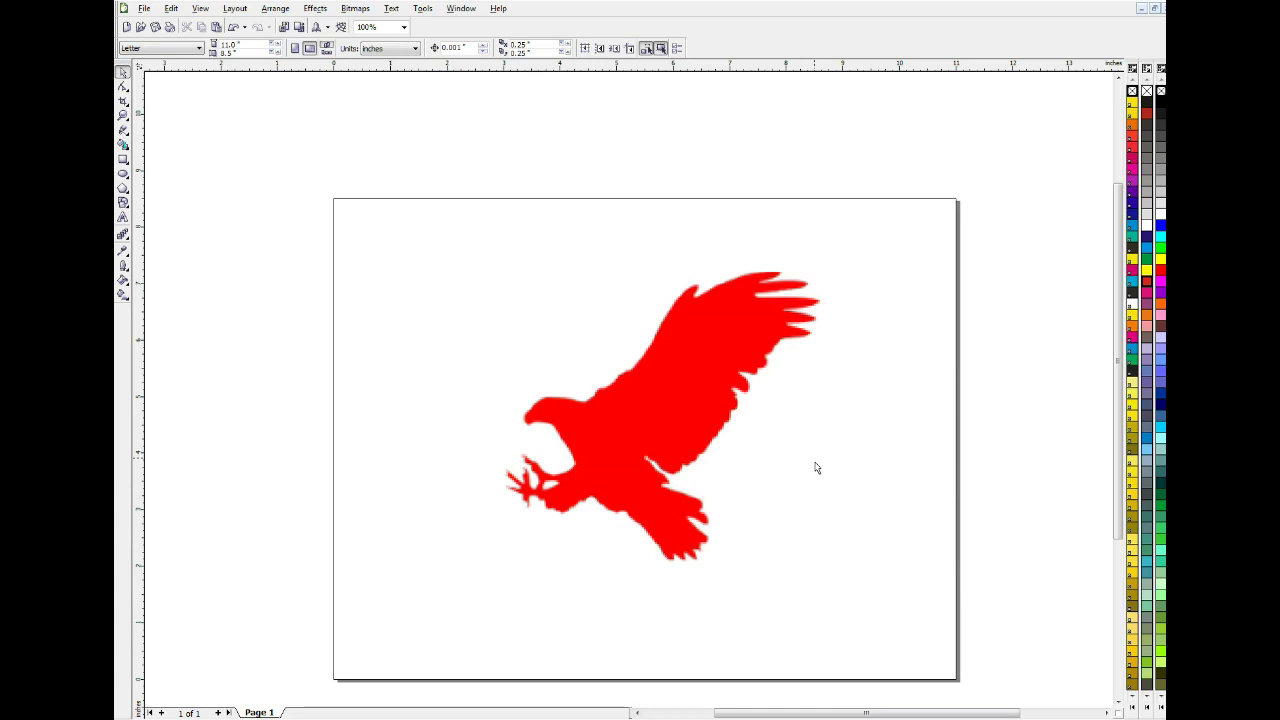
pyautogui.click(706, 380)
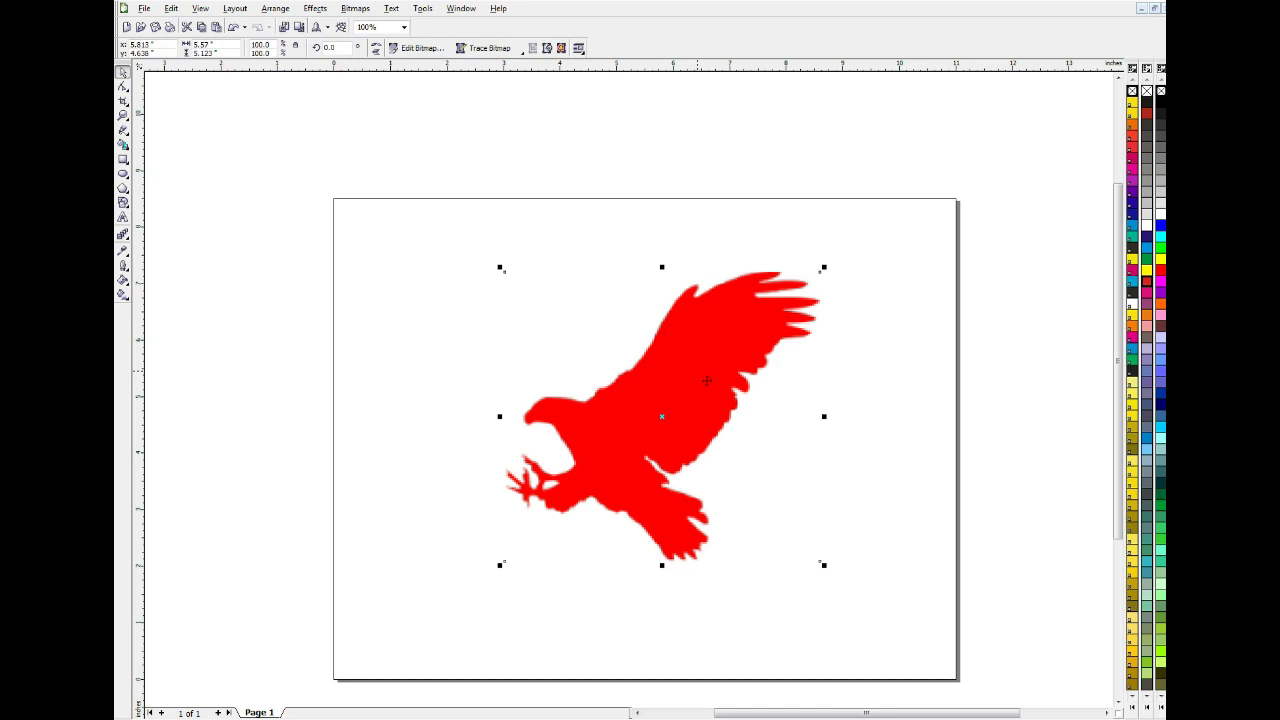
# - Reselect the red eagle bitmap and bring up the Bitmaps menu
pyautogui.click(889, 338)
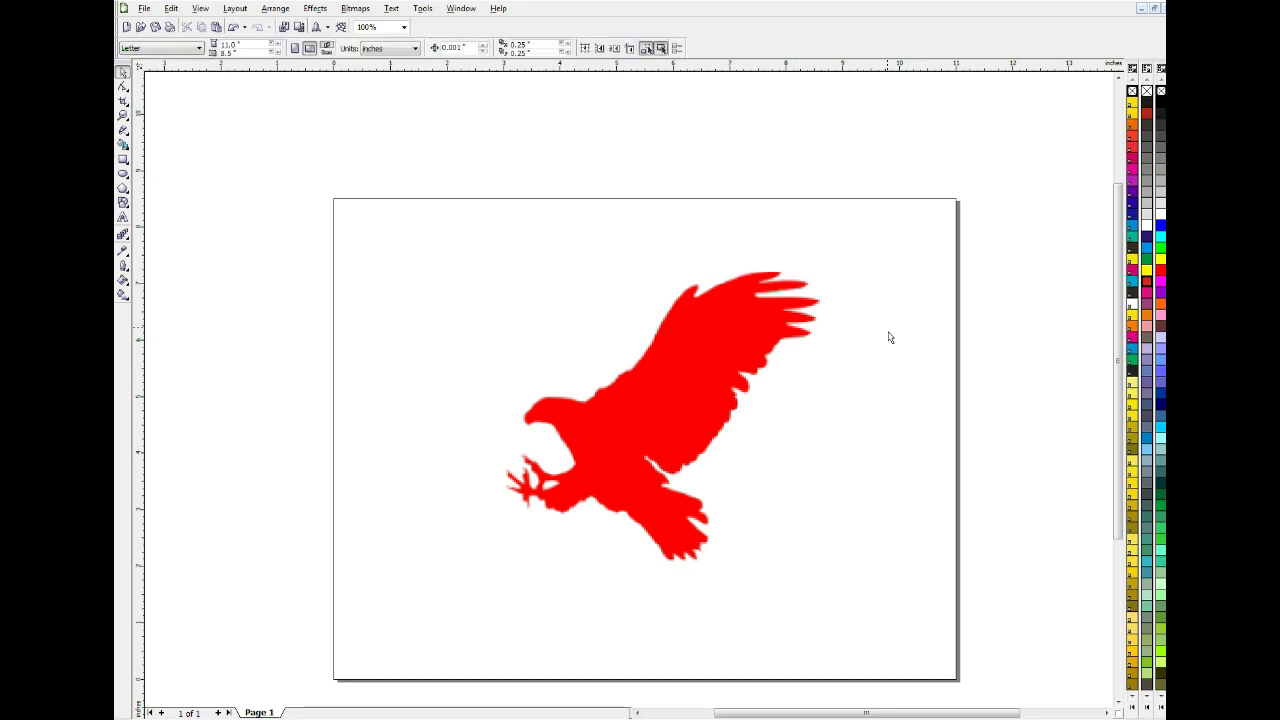
pyautogui.click(698, 390)
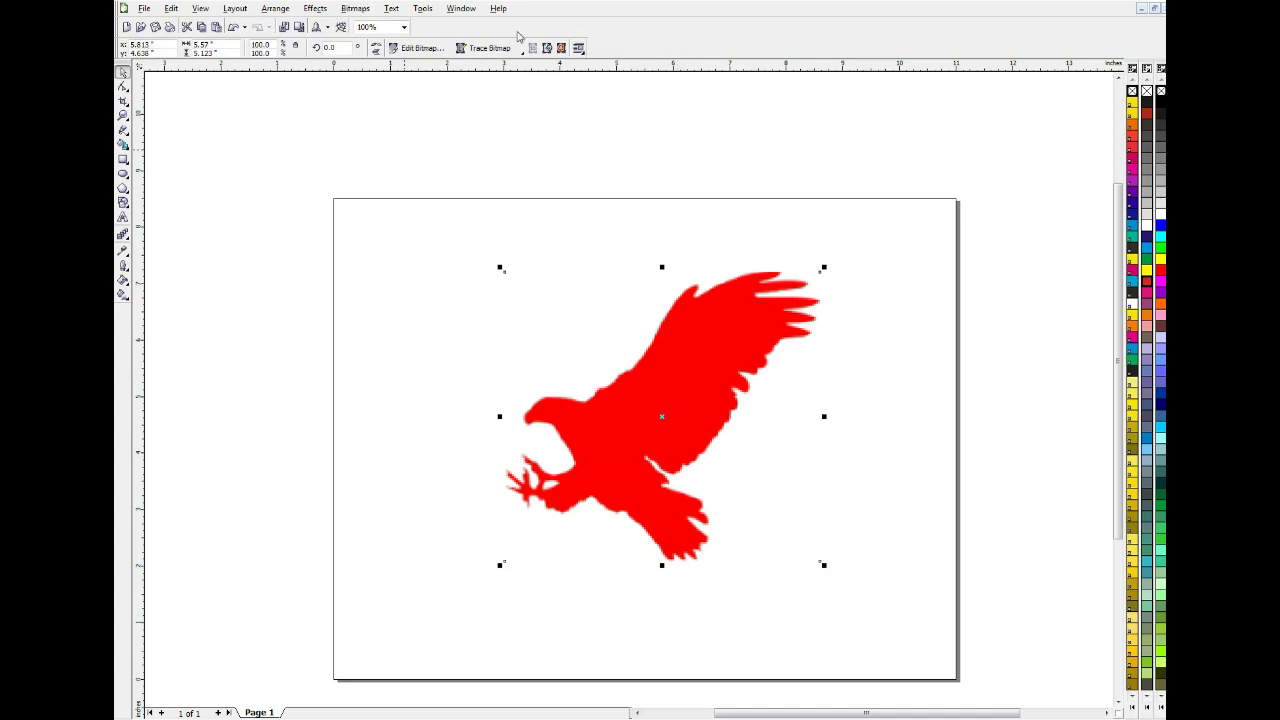
pyautogui.click(359, 12)
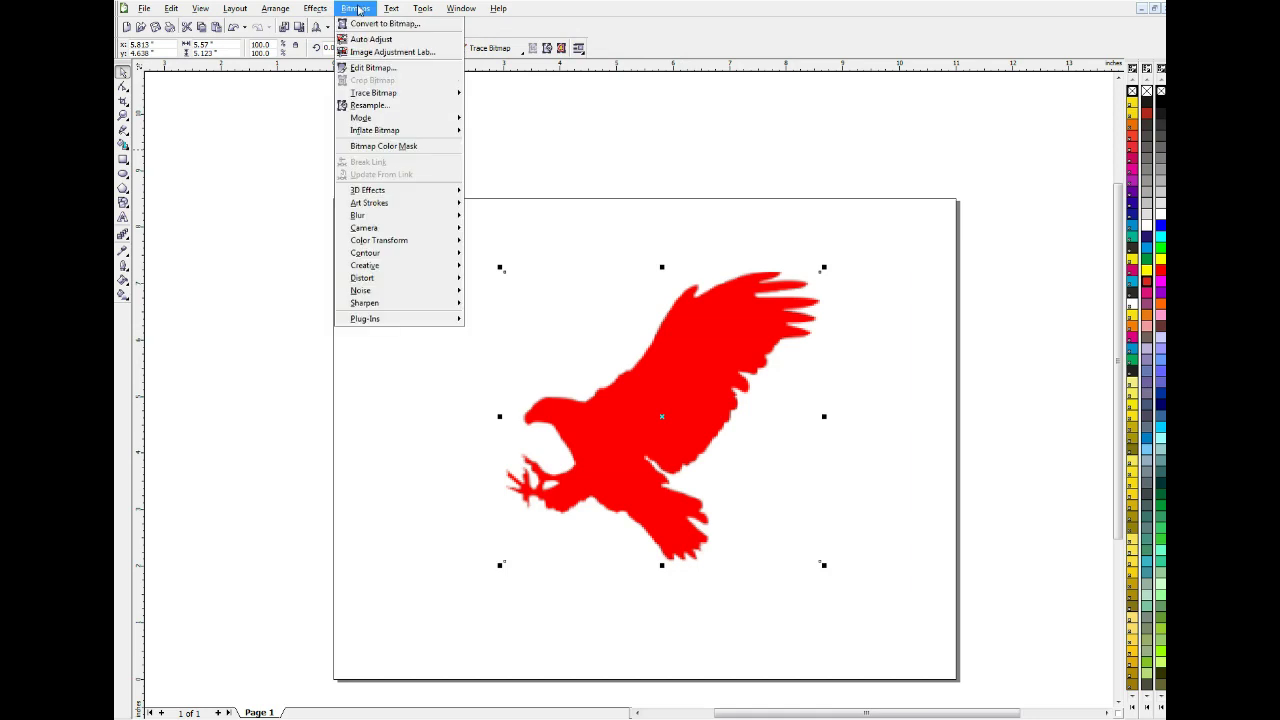
# - Convert the eagle to a Black and White (1-bit) bitmap and fill it 50% Black
pyautogui.moveTo(386, 10)
pyautogui.click(364, 23)
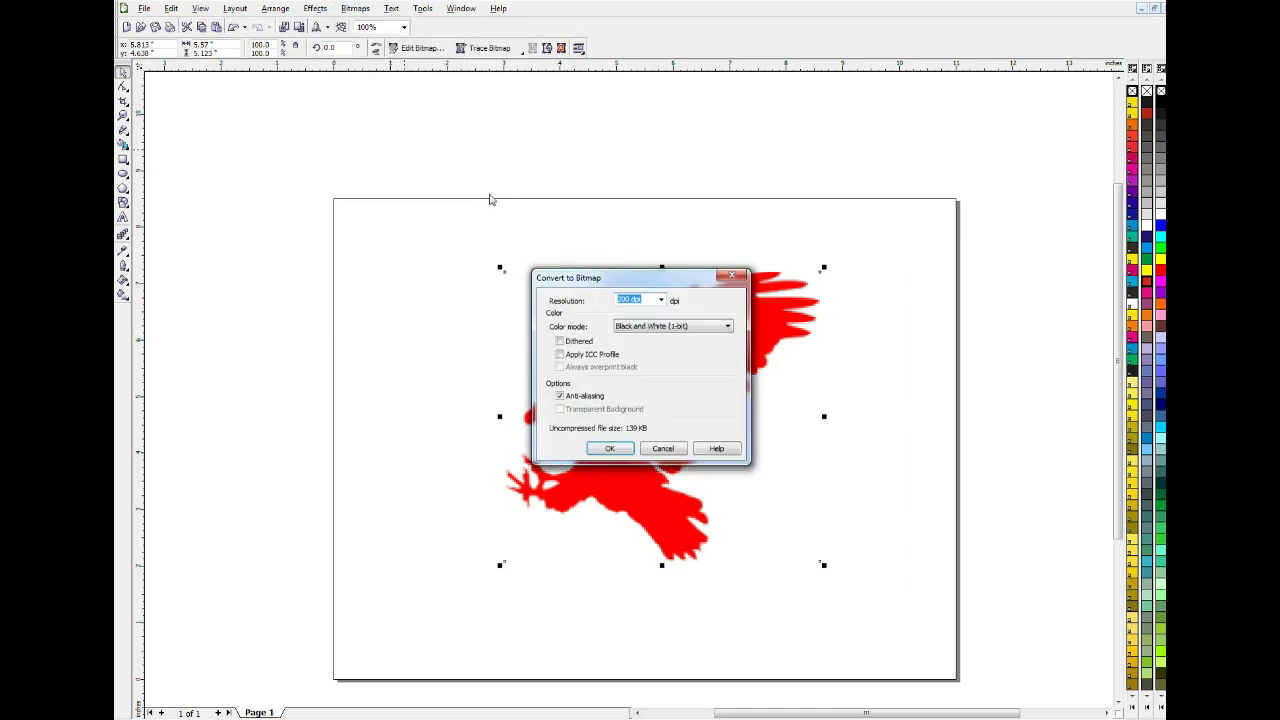
pyautogui.moveTo(618, 278); pyautogui.dragTo(668, 276)
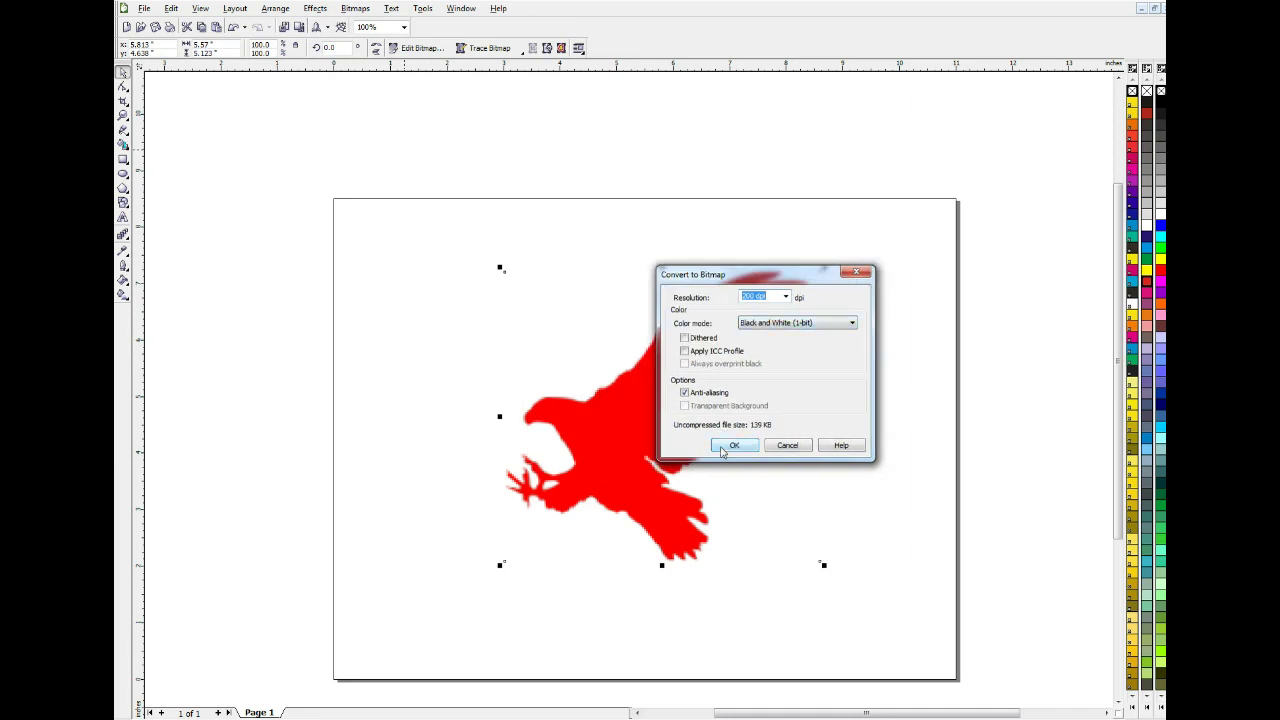
pyautogui.click(727, 452)
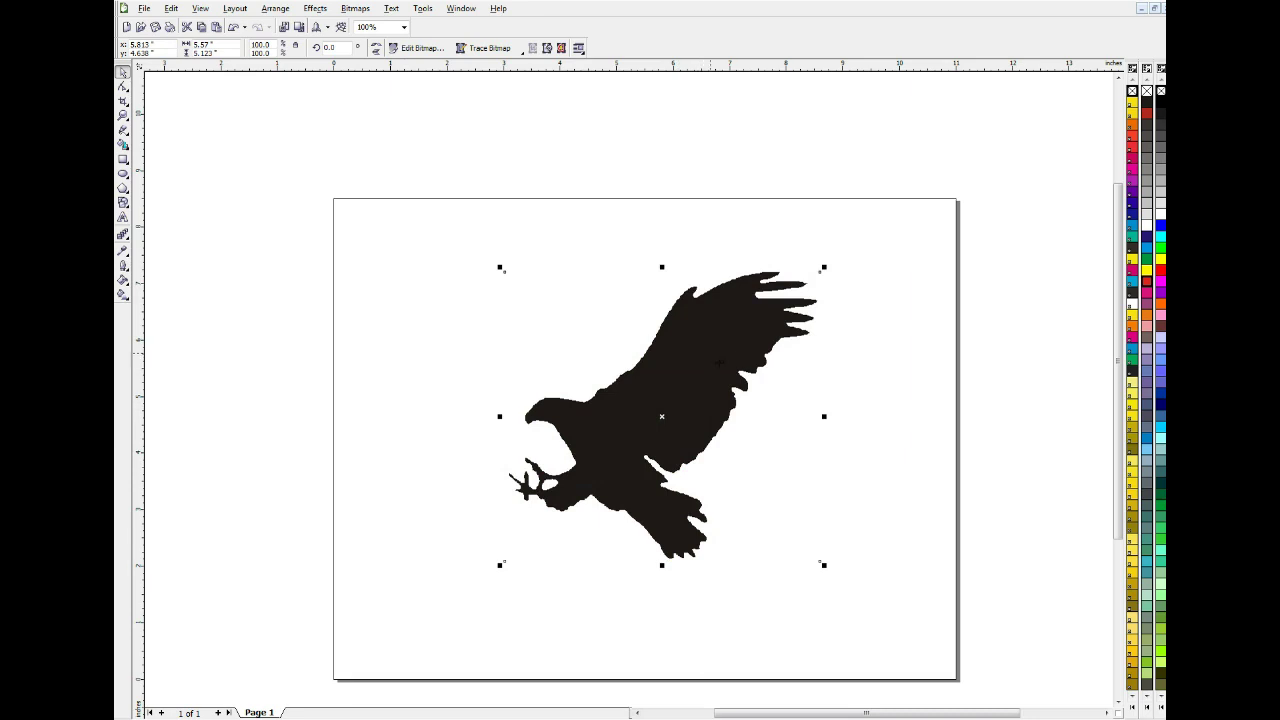
pyautogui.click(1147, 173)
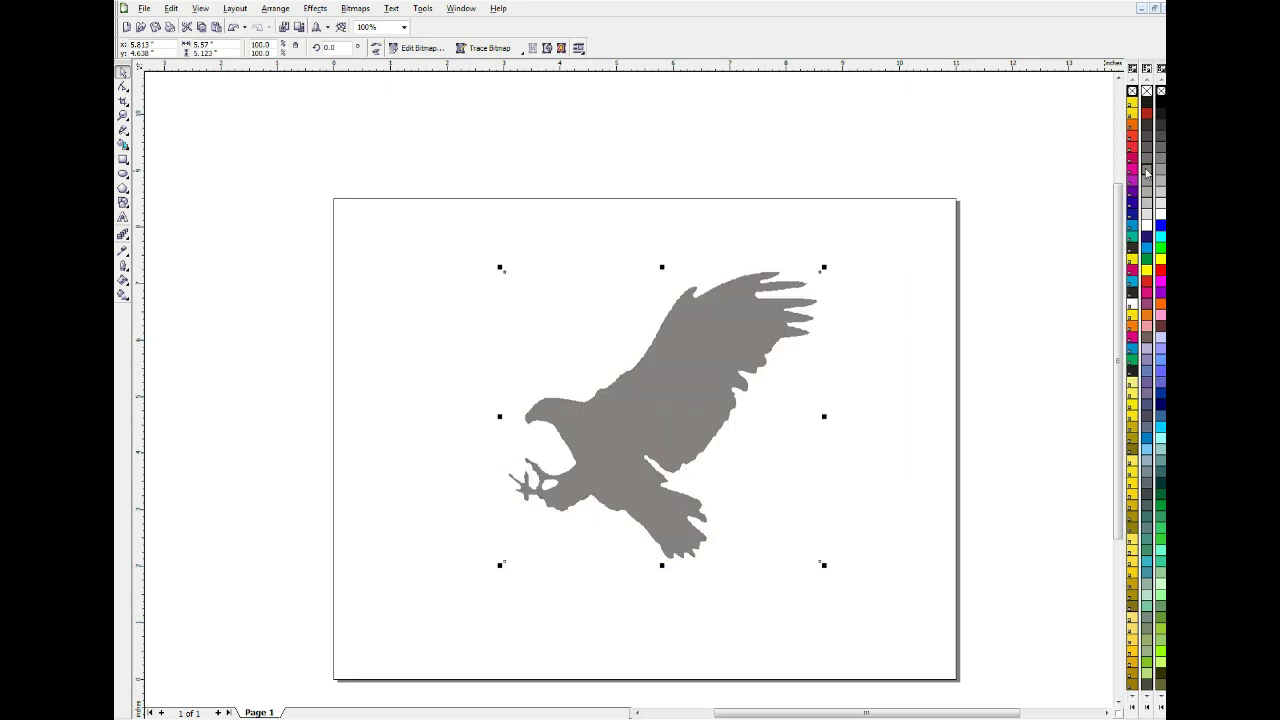
# - Re-convert the grey eagle to a Grayscale (8-bit) bitmap with a transparent background
pyautogui.click(356, 9)
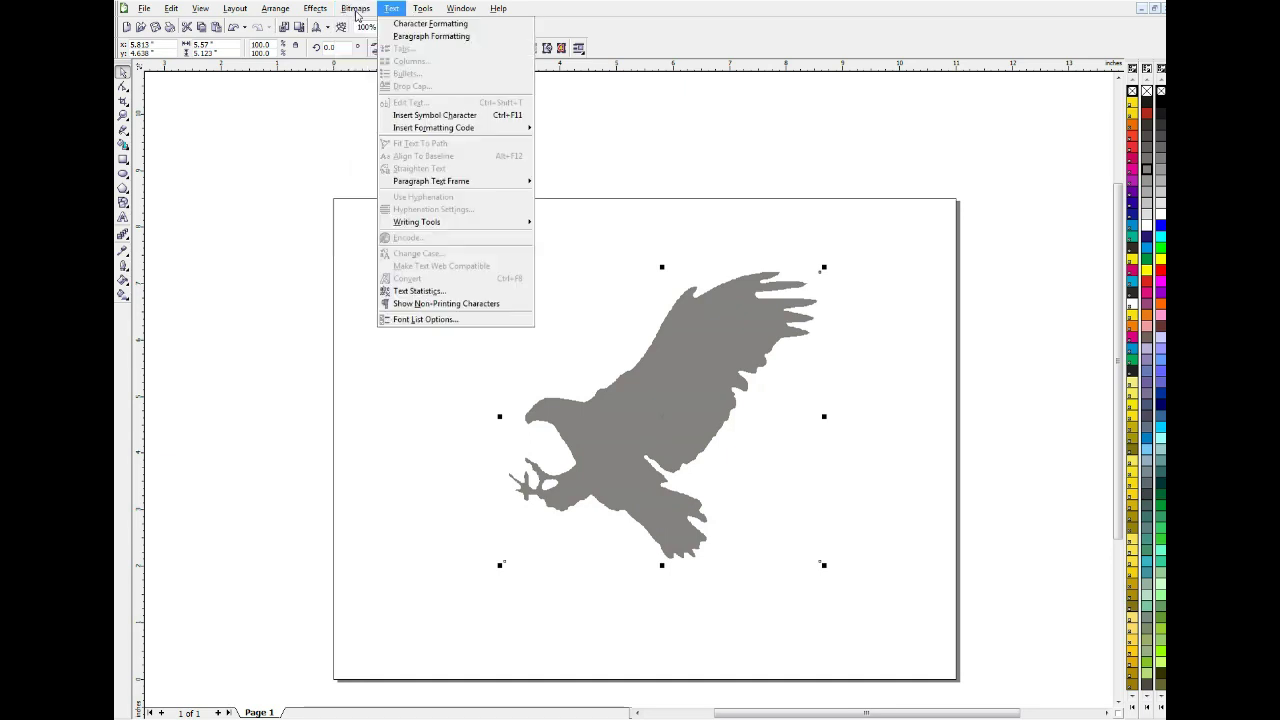
pyautogui.click(368, 23)
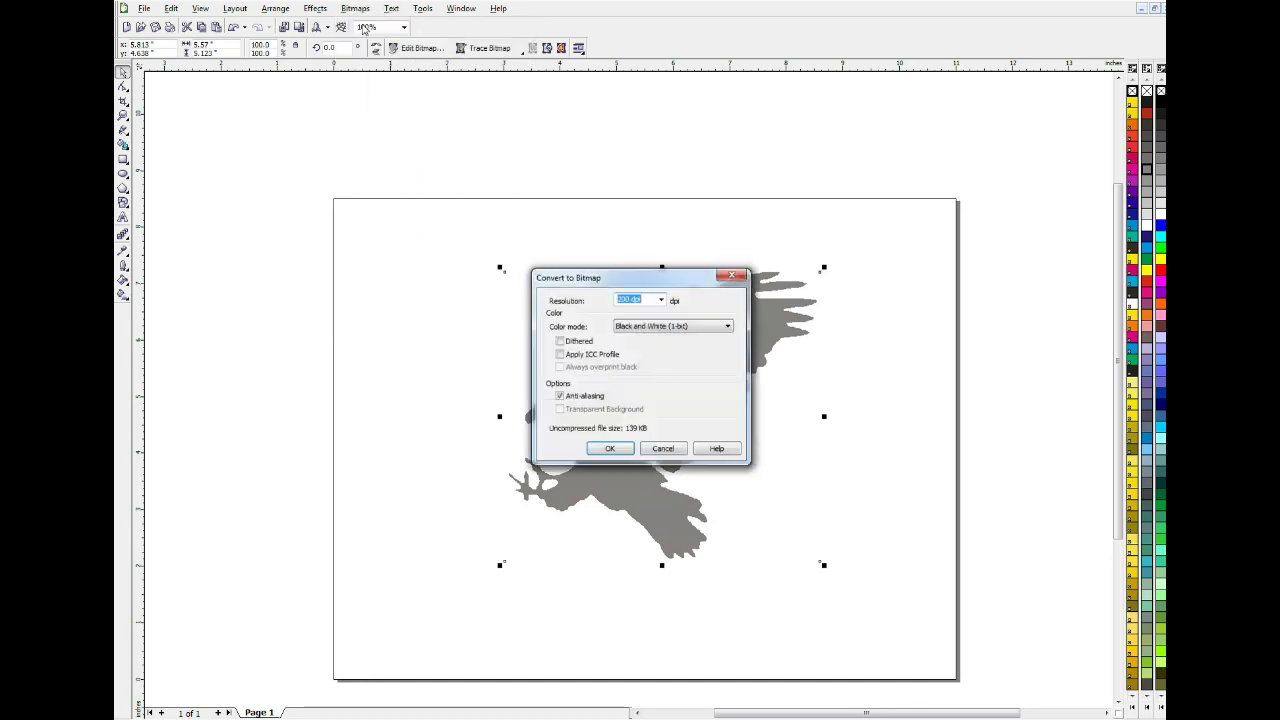
pyautogui.click(707, 331)
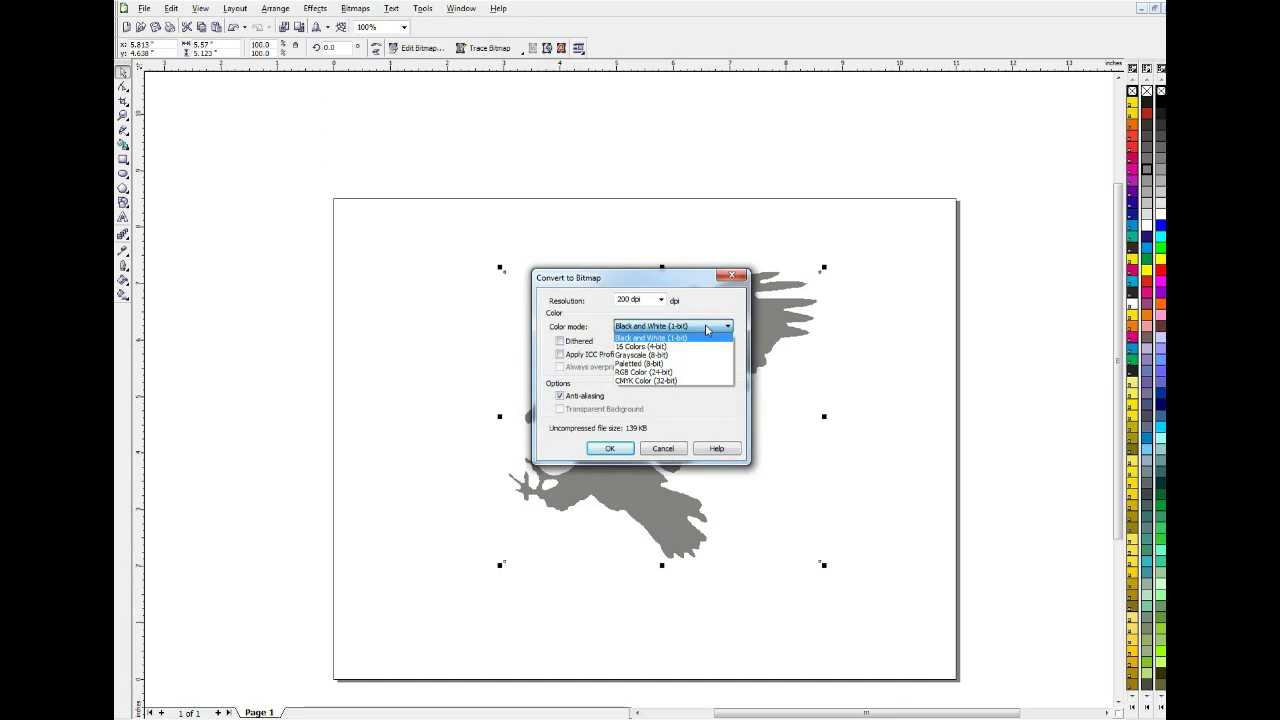
pyautogui.click(648, 355)
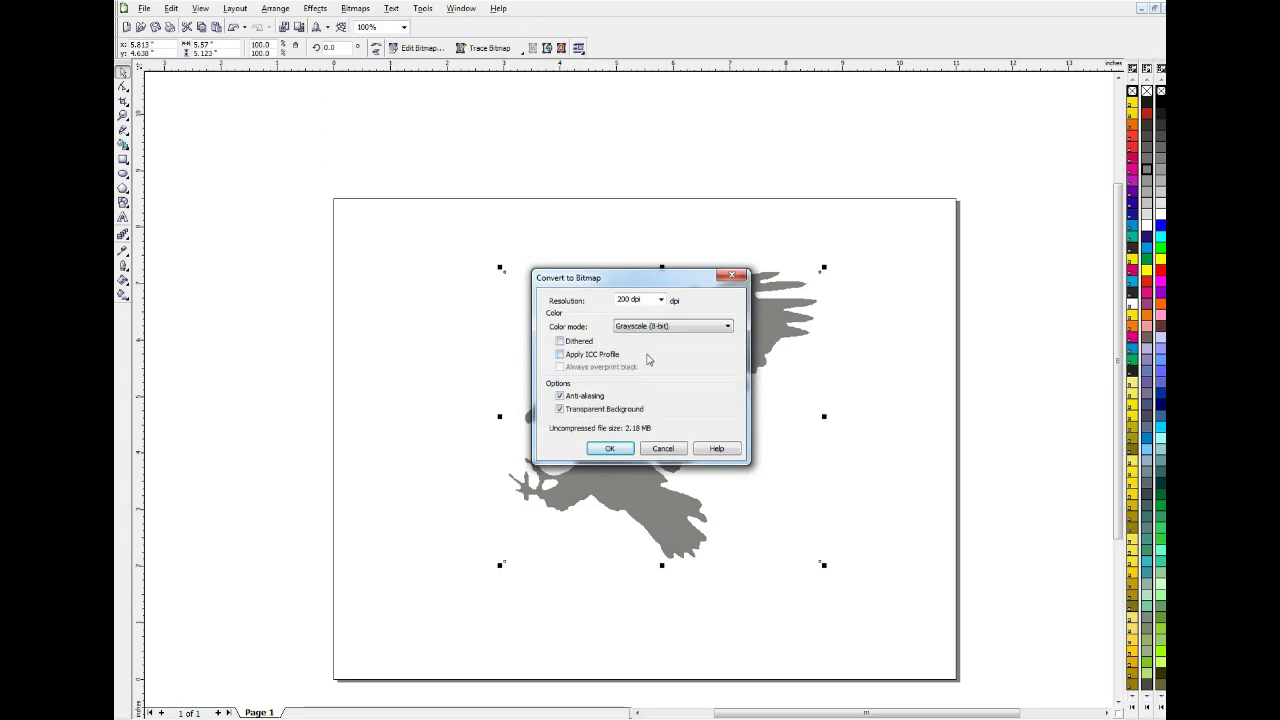
pyautogui.click(612, 449)
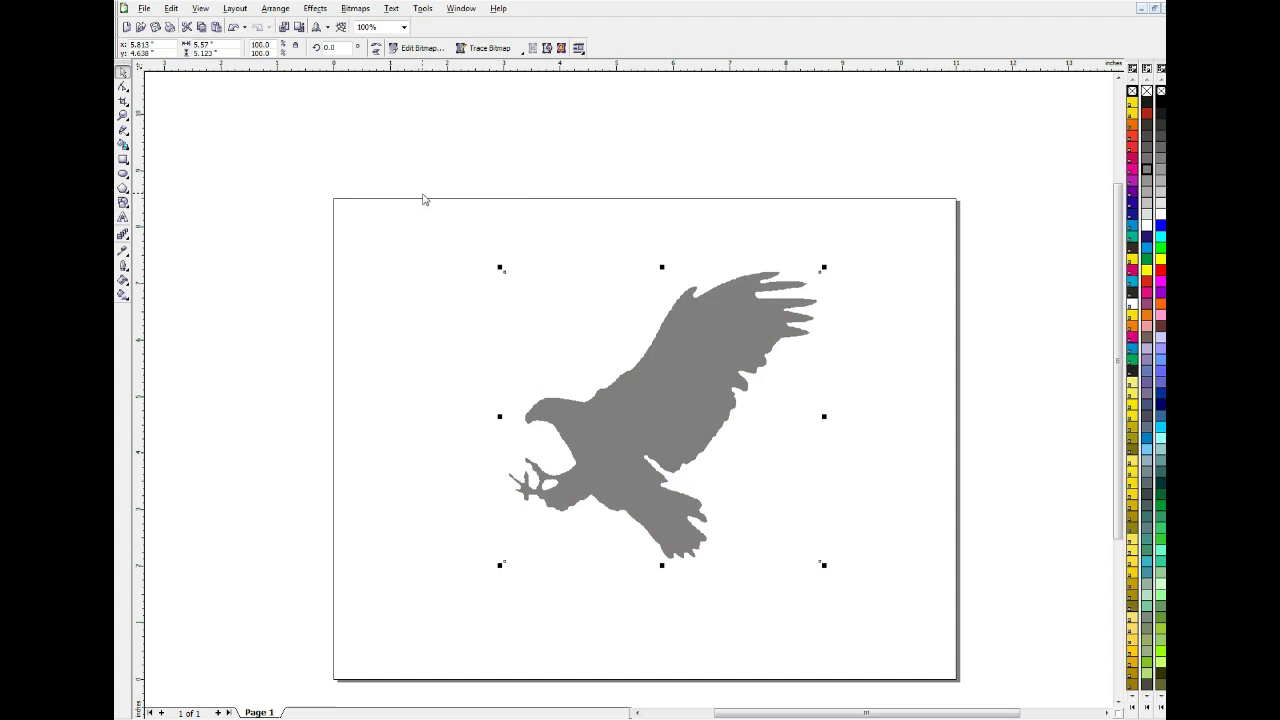
pyautogui.click(354, 9)
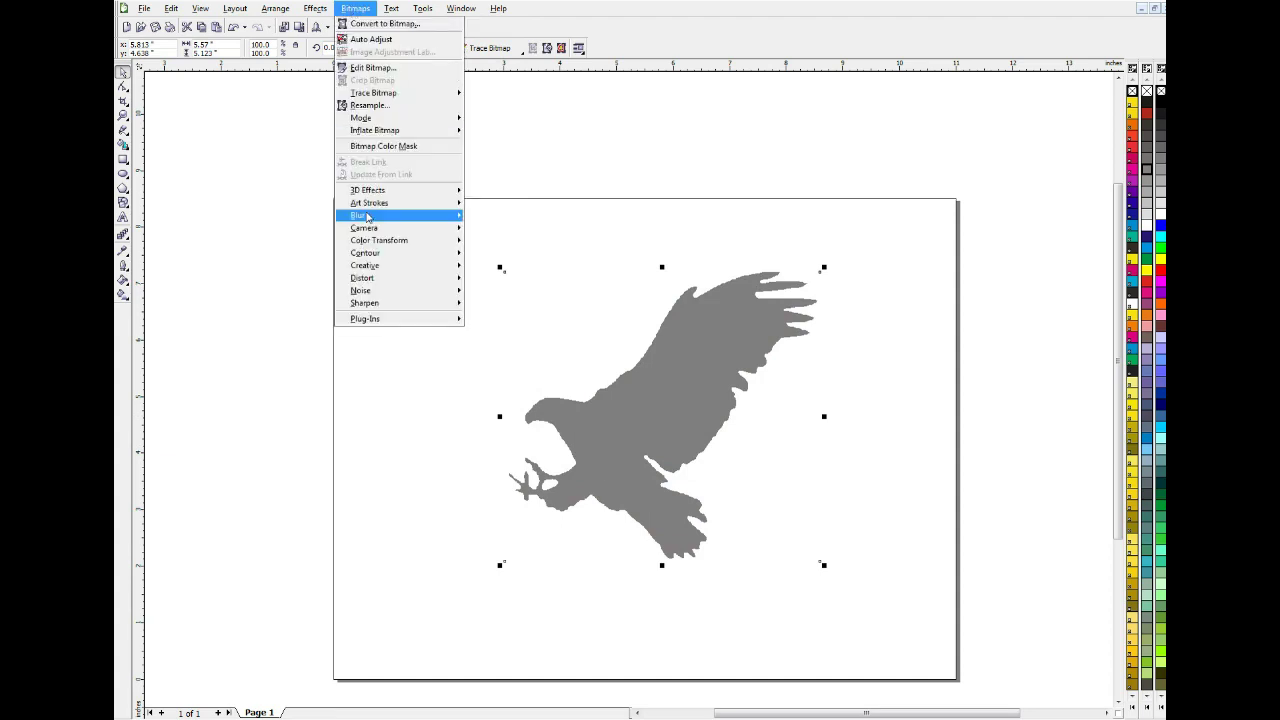
# - Apply a 3.0-pixel Gaussian Blur to the grey eagle and reselect it
pyautogui.moveTo(368, 216)
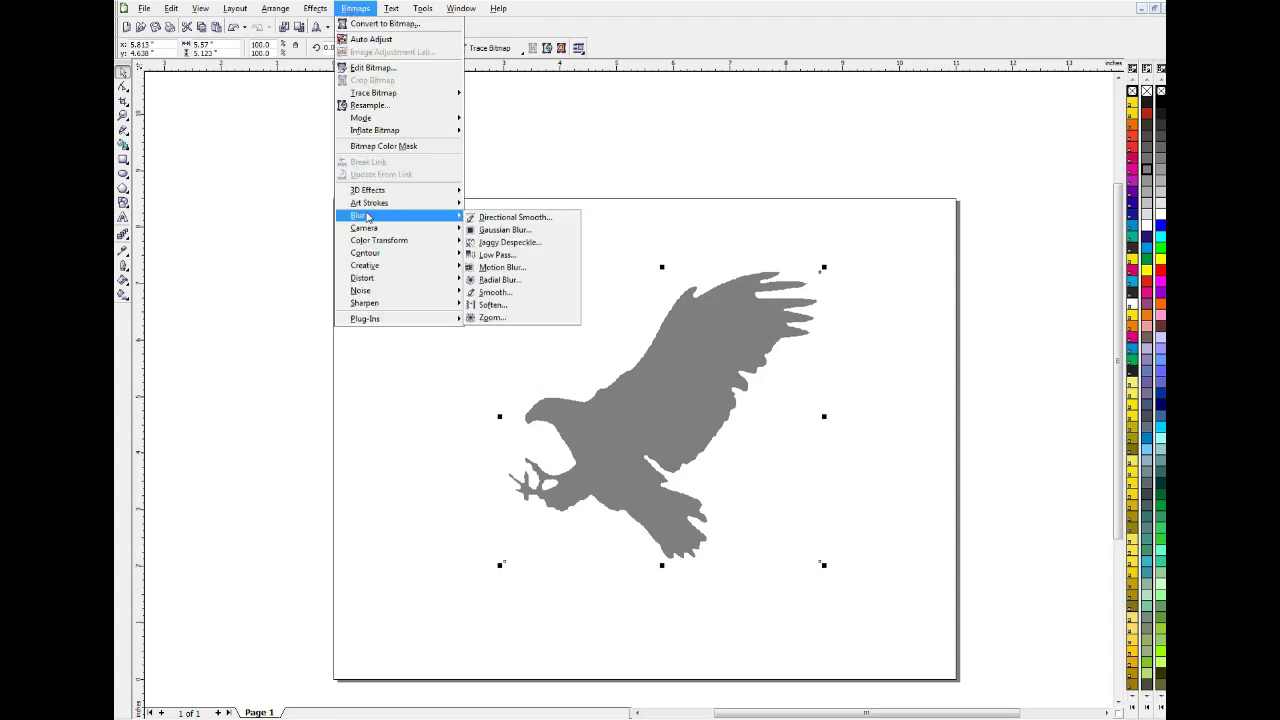
pyautogui.click(495, 230)
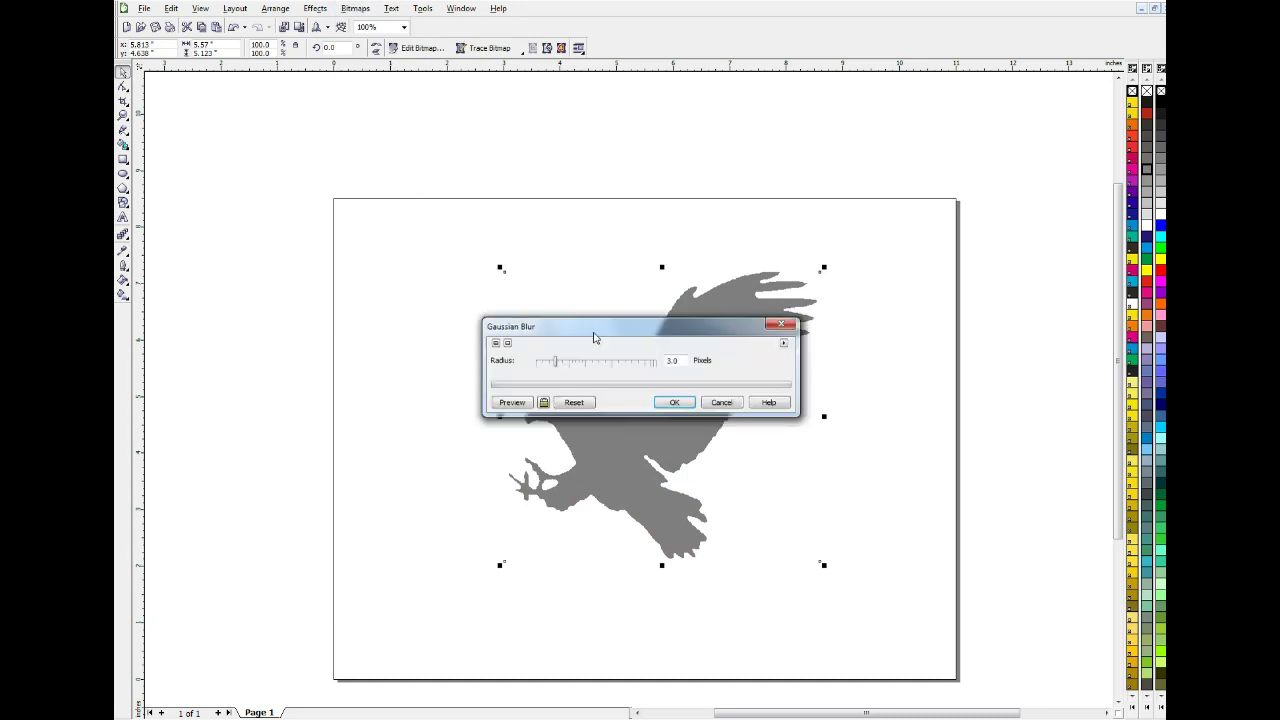
pyautogui.moveTo(593, 337); pyautogui.dragTo(804, 293)
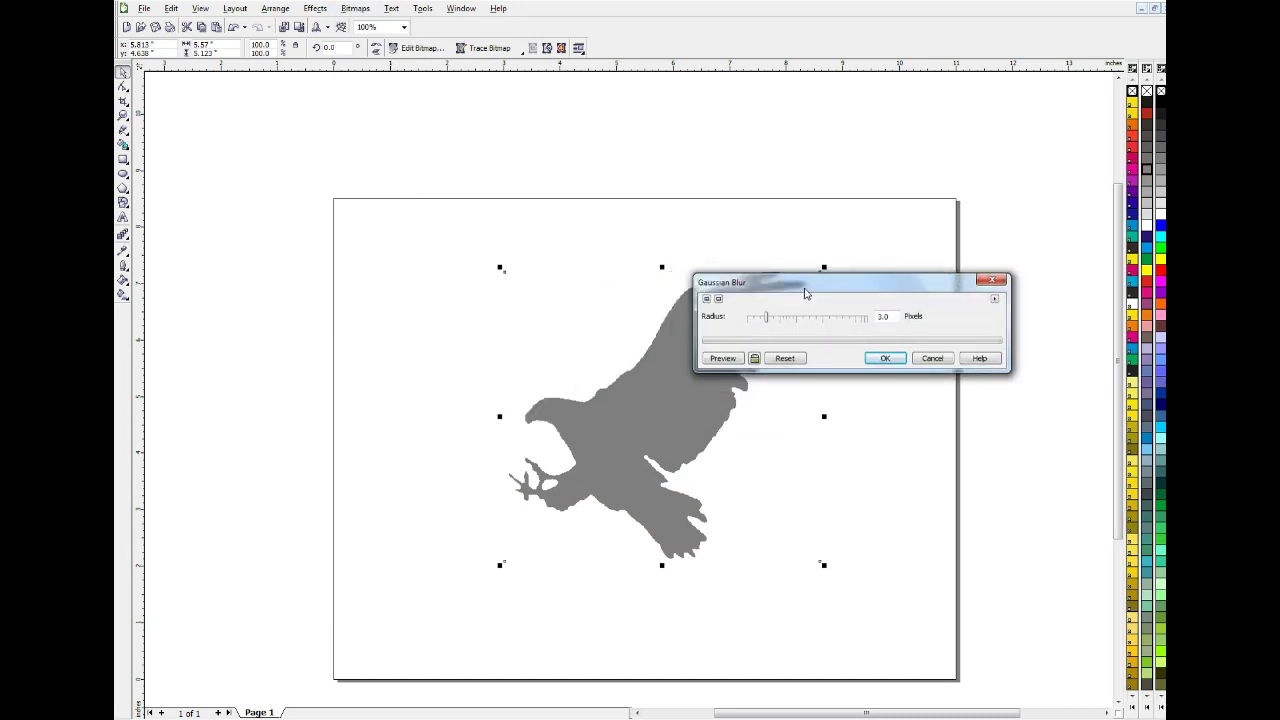
pyautogui.click(731, 362)
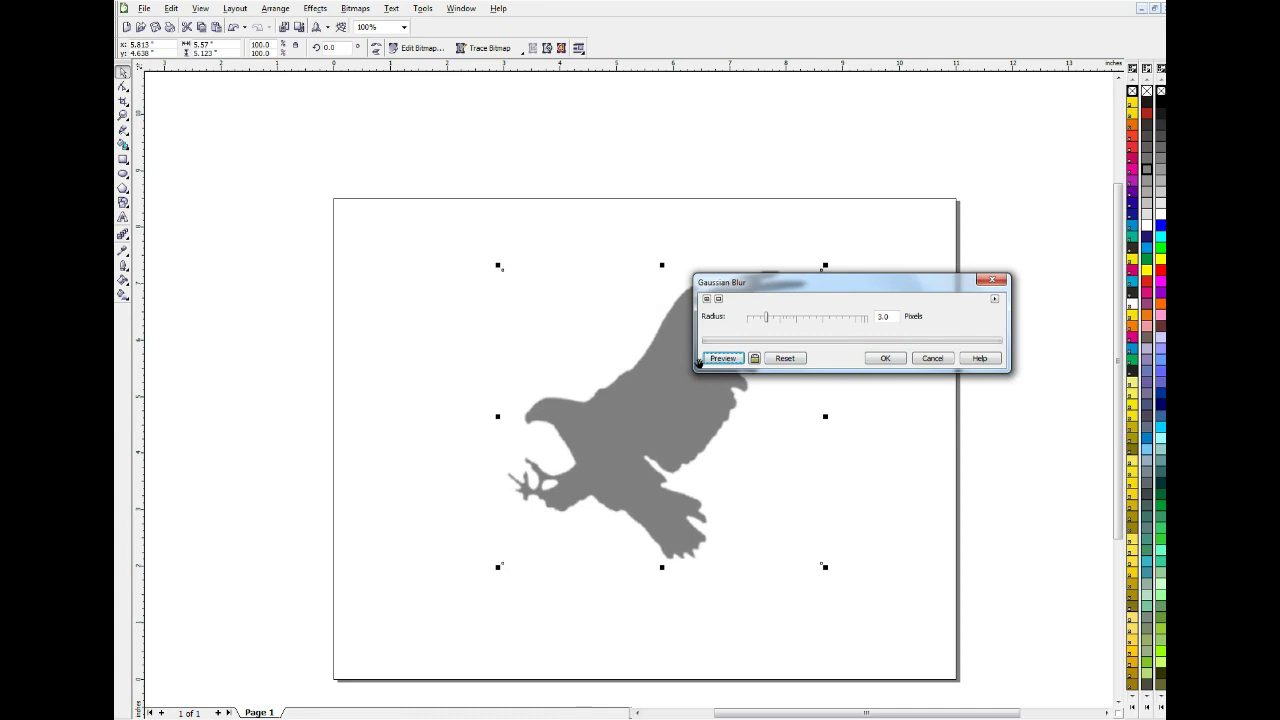
pyautogui.click(889, 359)
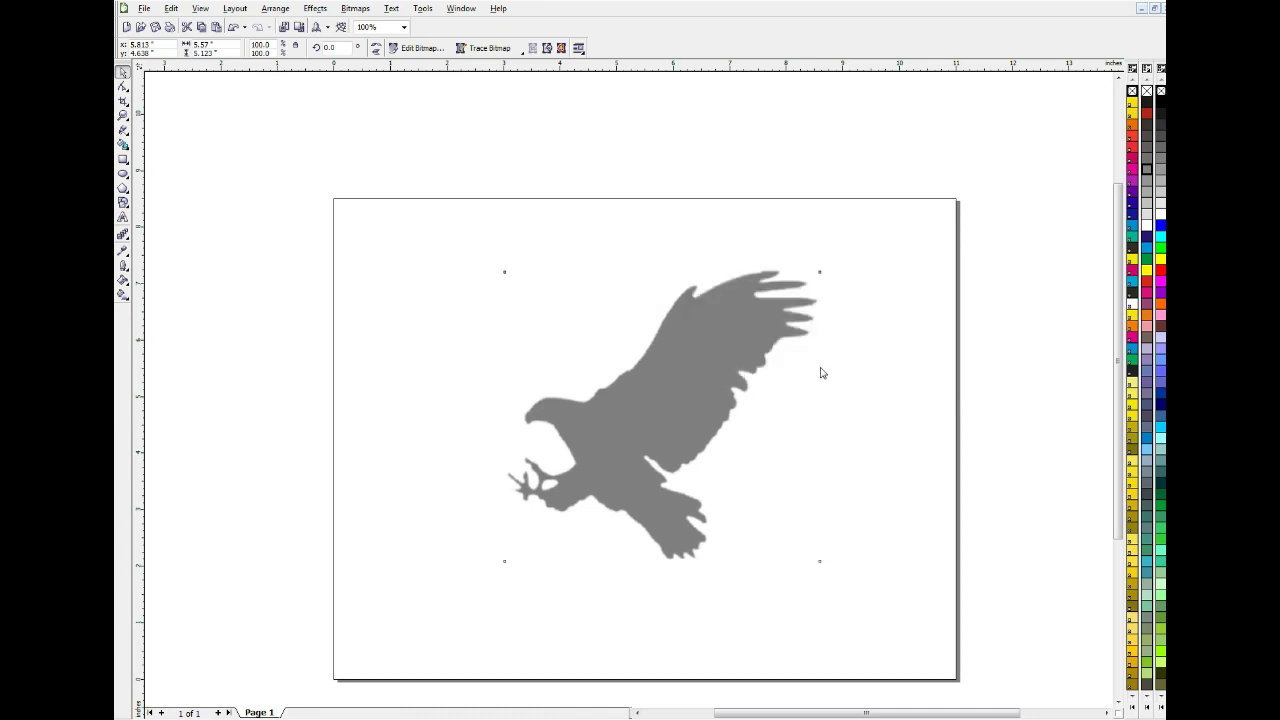
pyautogui.click(614, 382)
# - Zoom in on the eagle to 400% to inspect its softened edges, then return to the Pick tool
pyautogui.press('z')
pyautogui.click(644, 380)
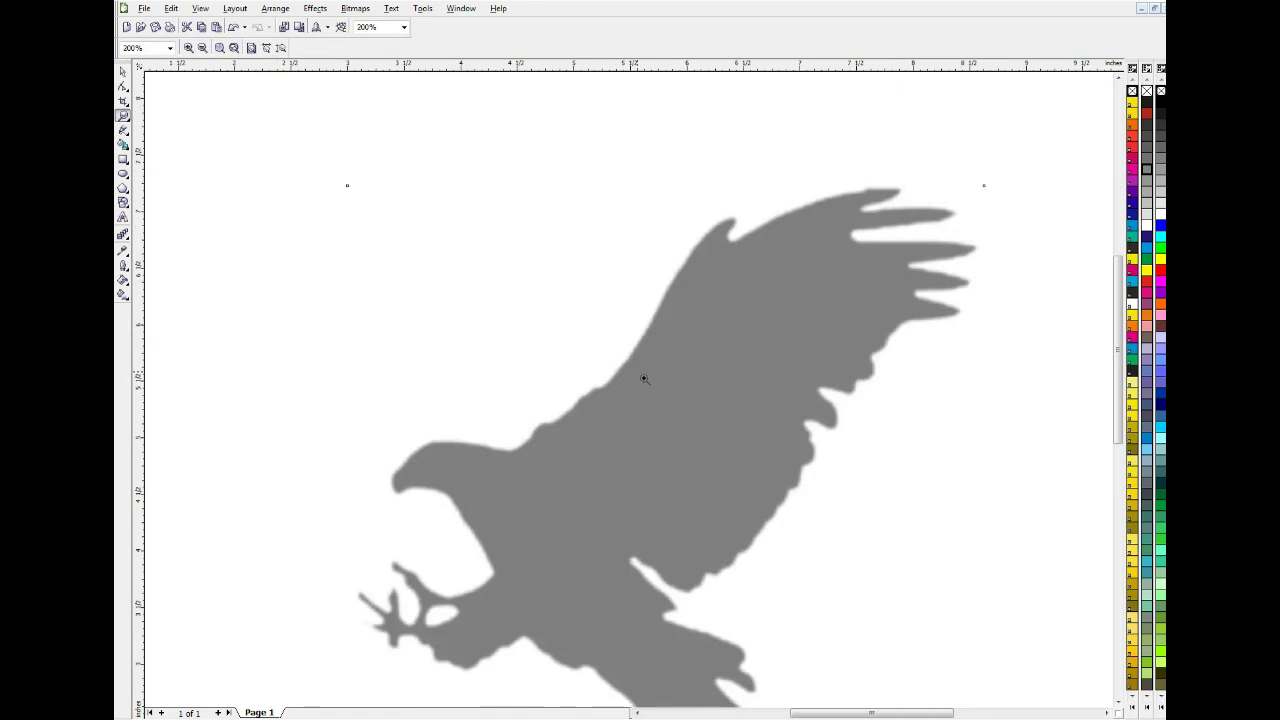
pyautogui.click(644, 380)
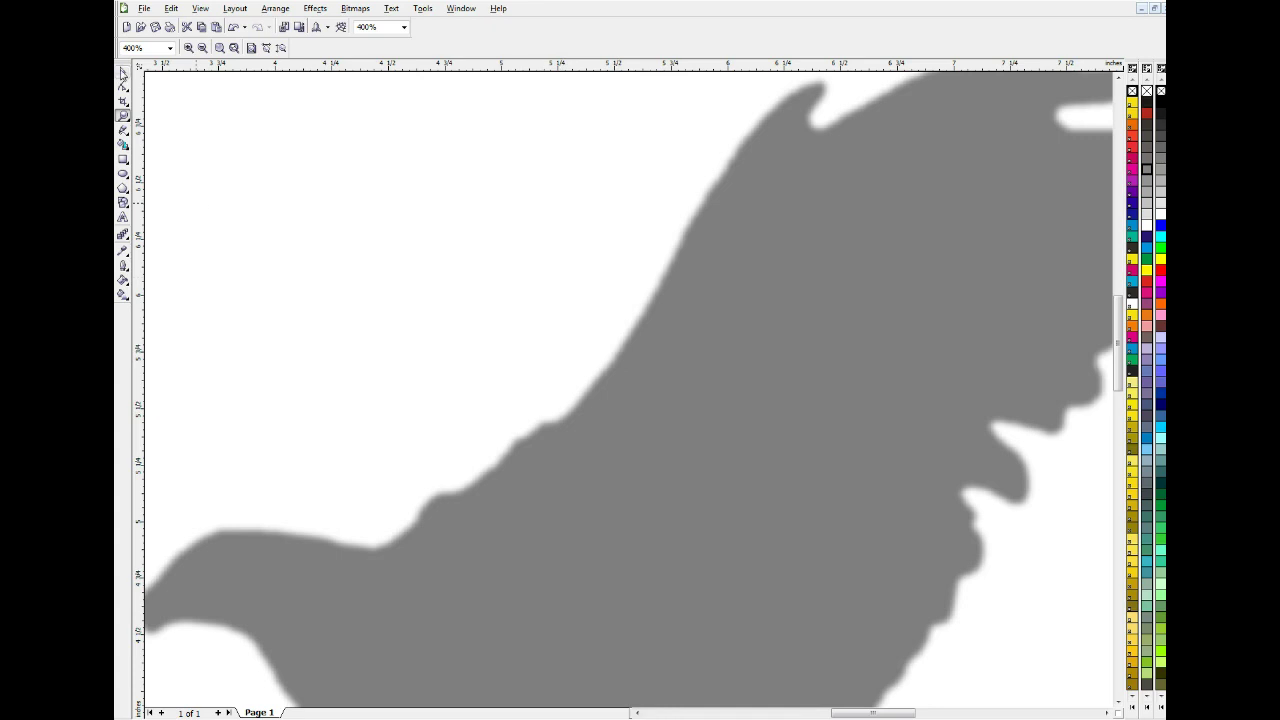
pyautogui.click(123, 72)
# - Apply a steep, smooth Tone Curve that turns the blurred eagle solid black with crisp edges
pyautogui.click(318, 10)
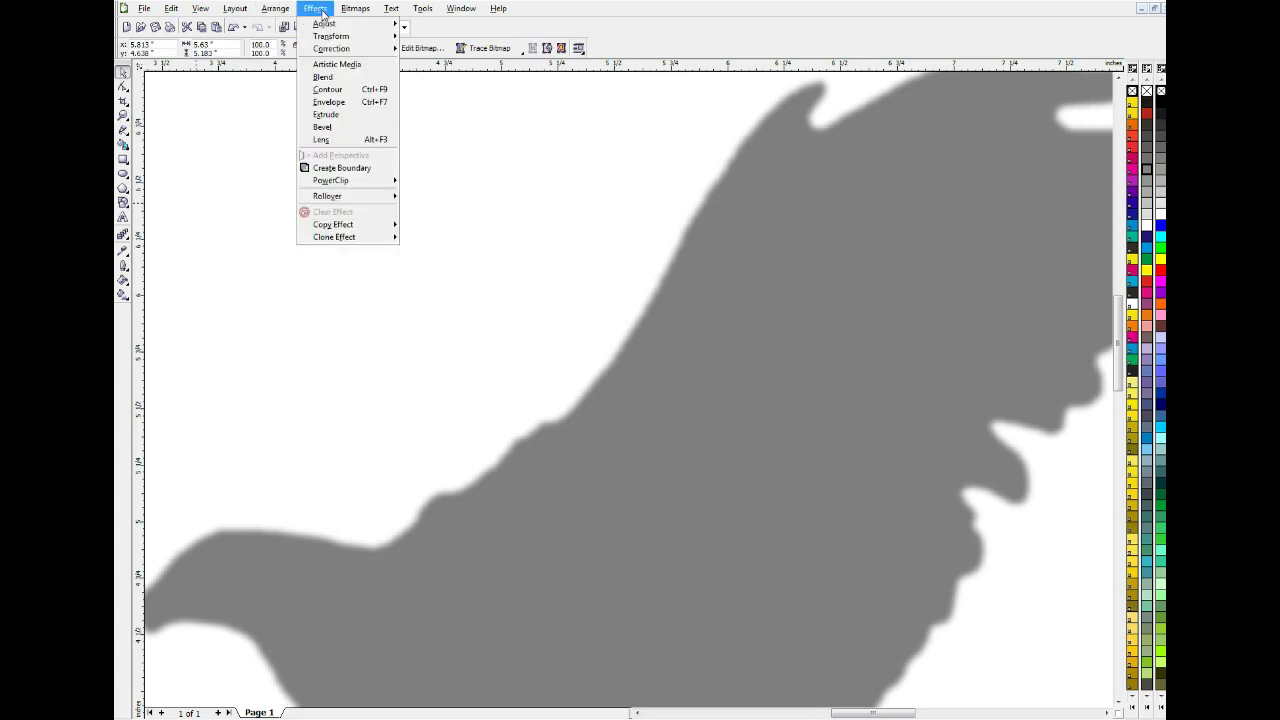
pyautogui.moveTo(328, 26)
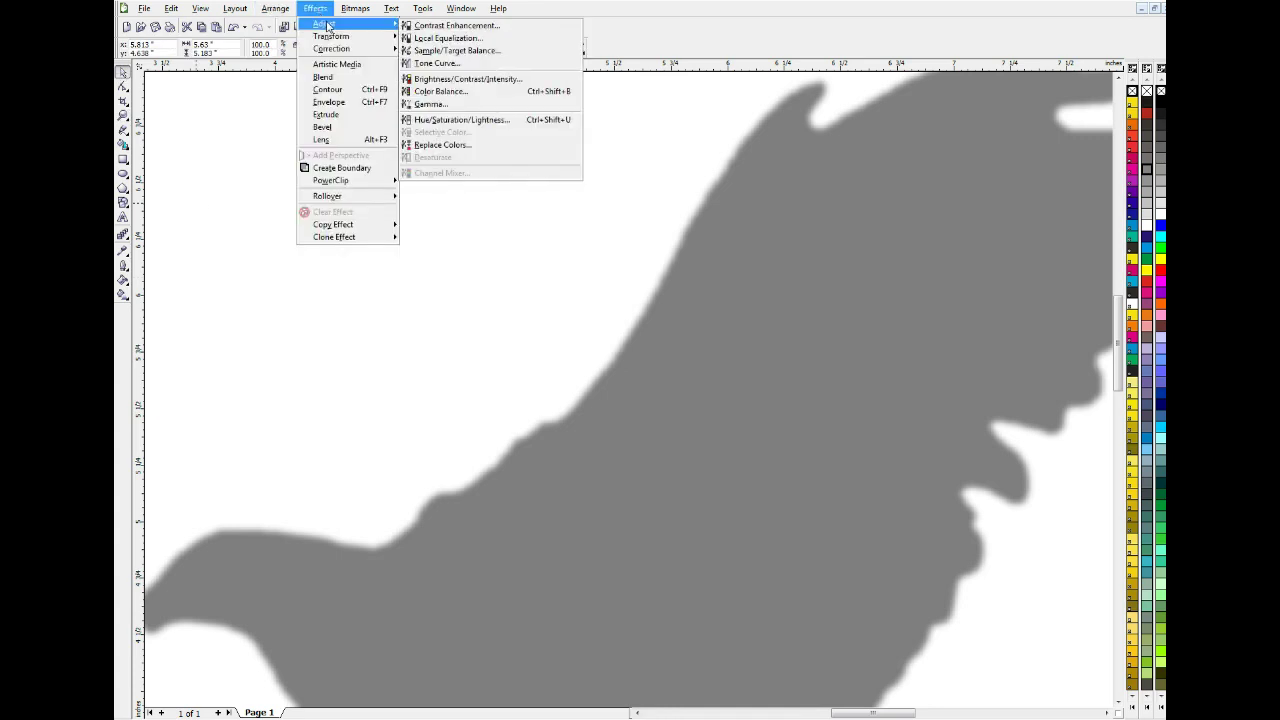
pyautogui.click(437, 63)
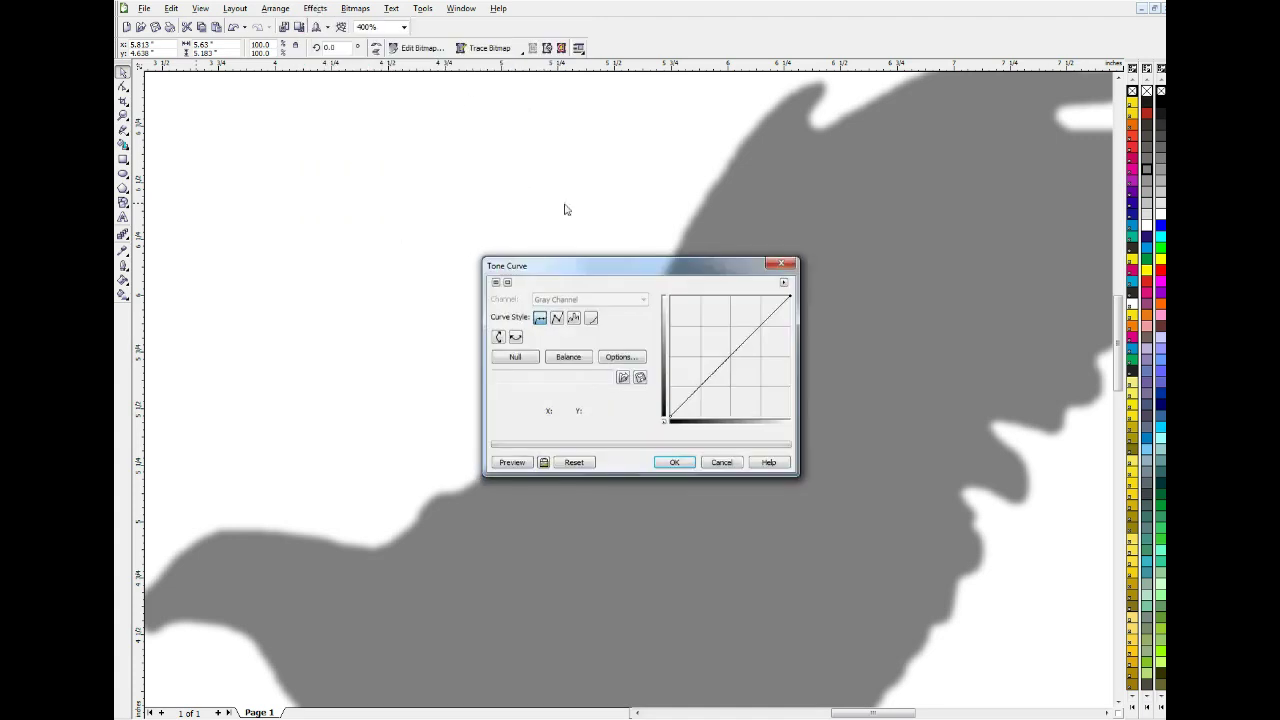
pyautogui.moveTo(596, 270); pyautogui.dragTo(805, 272)
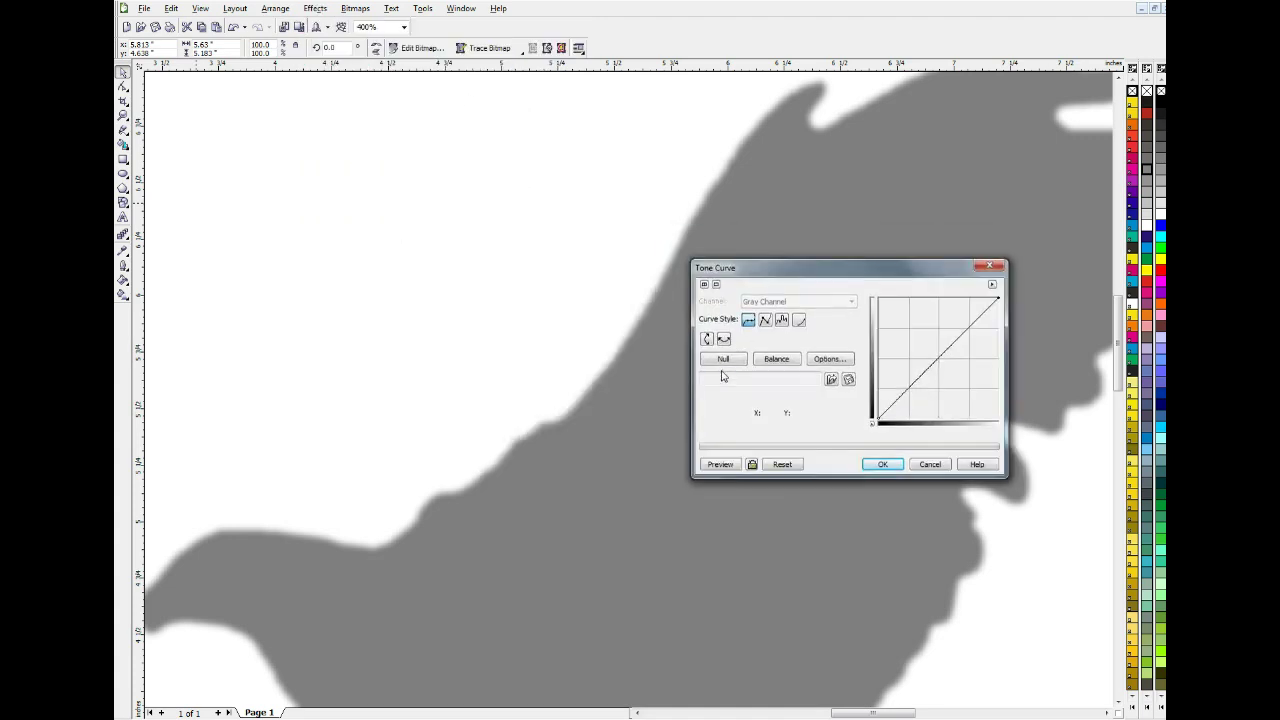
pyautogui.click(766, 320)
pyautogui.moveTo(914, 378); pyautogui.dragTo(984, 412)
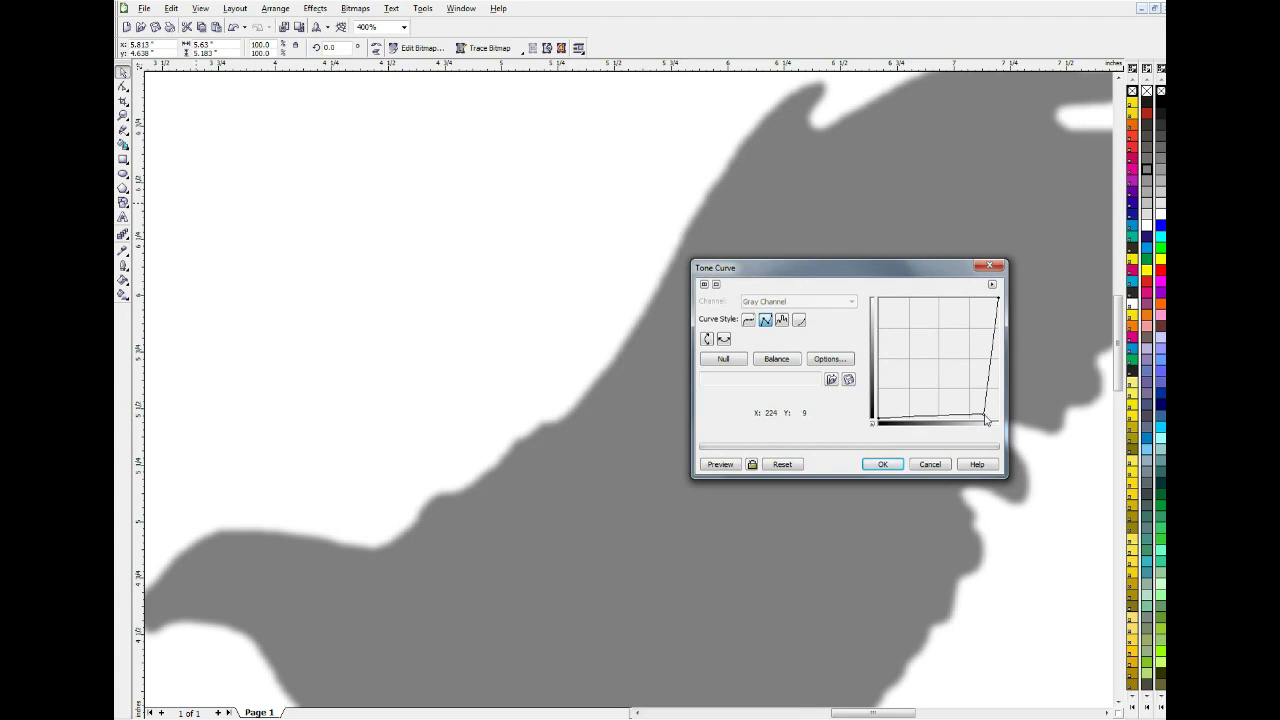
pyautogui.click(720, 464)
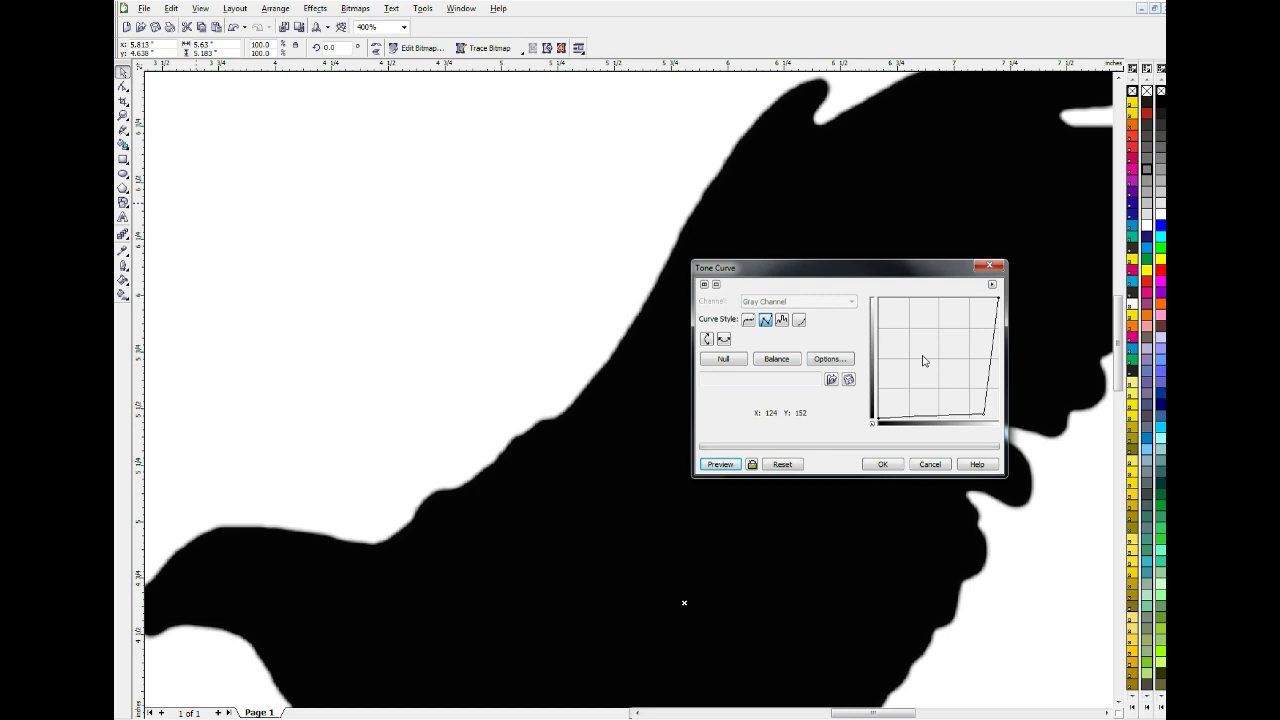
pyautogui.moveTo(994, 314); pyautogui.dragTo(989, 312)
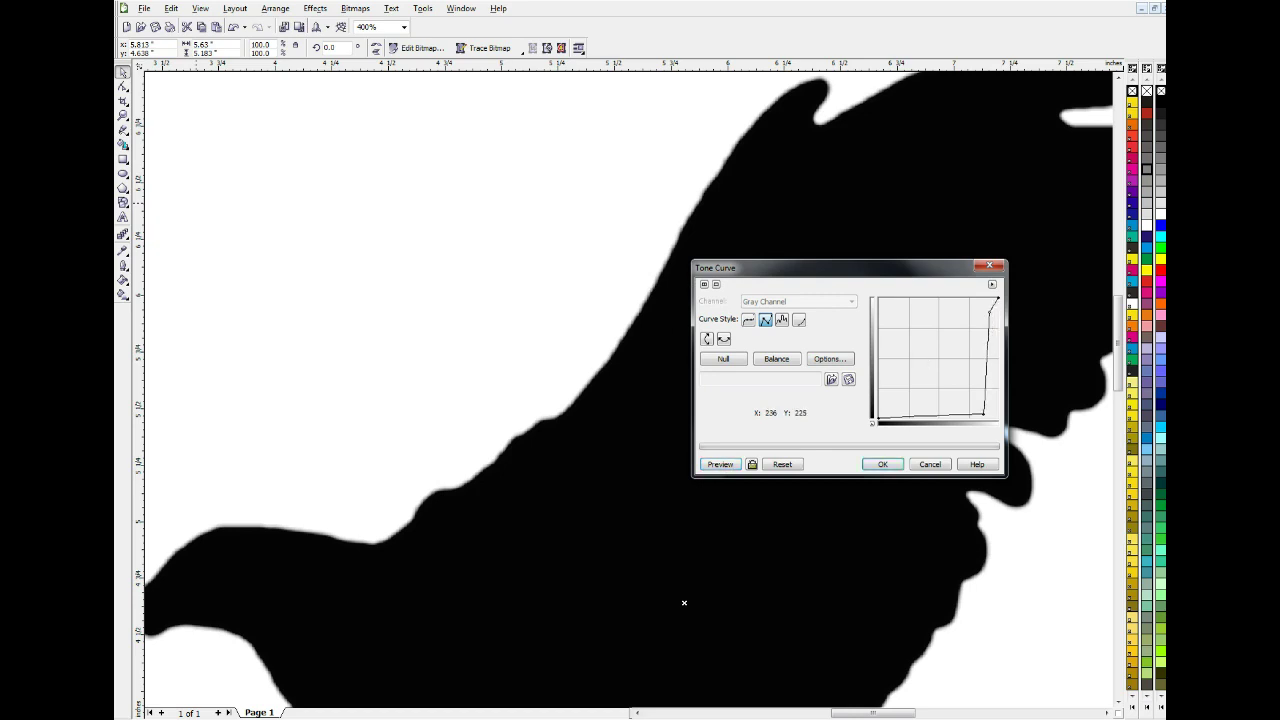
pyautogui.click(721, 464)
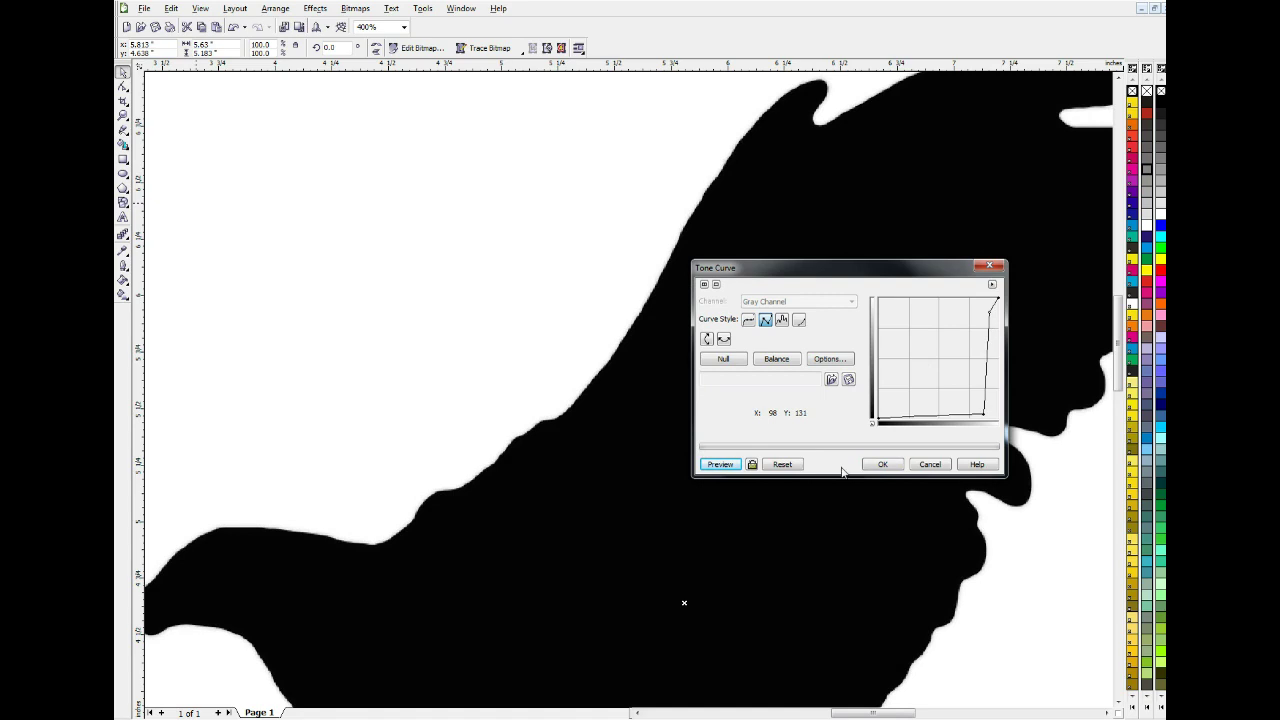
pyautogui.click(882, 465)
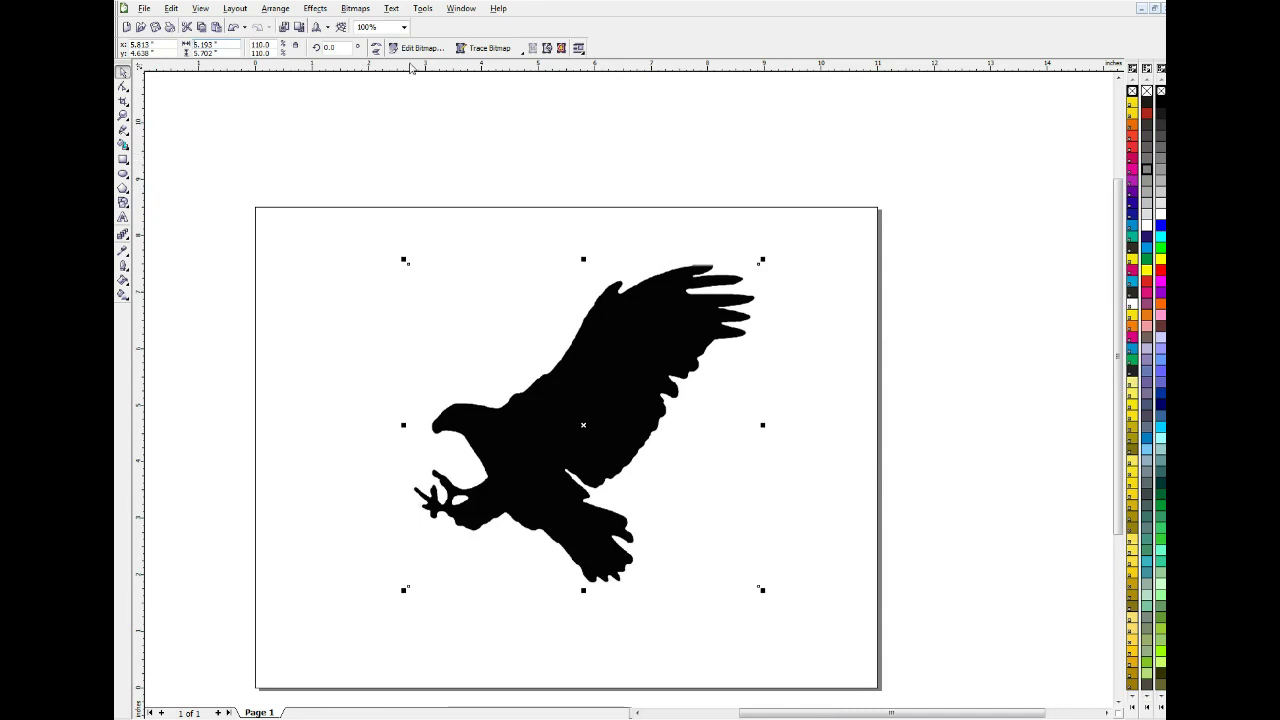
# - Convert the black eagle to a 200 dpi Black and White (1-bit) bitmap
pyautogui.click(362, 9)
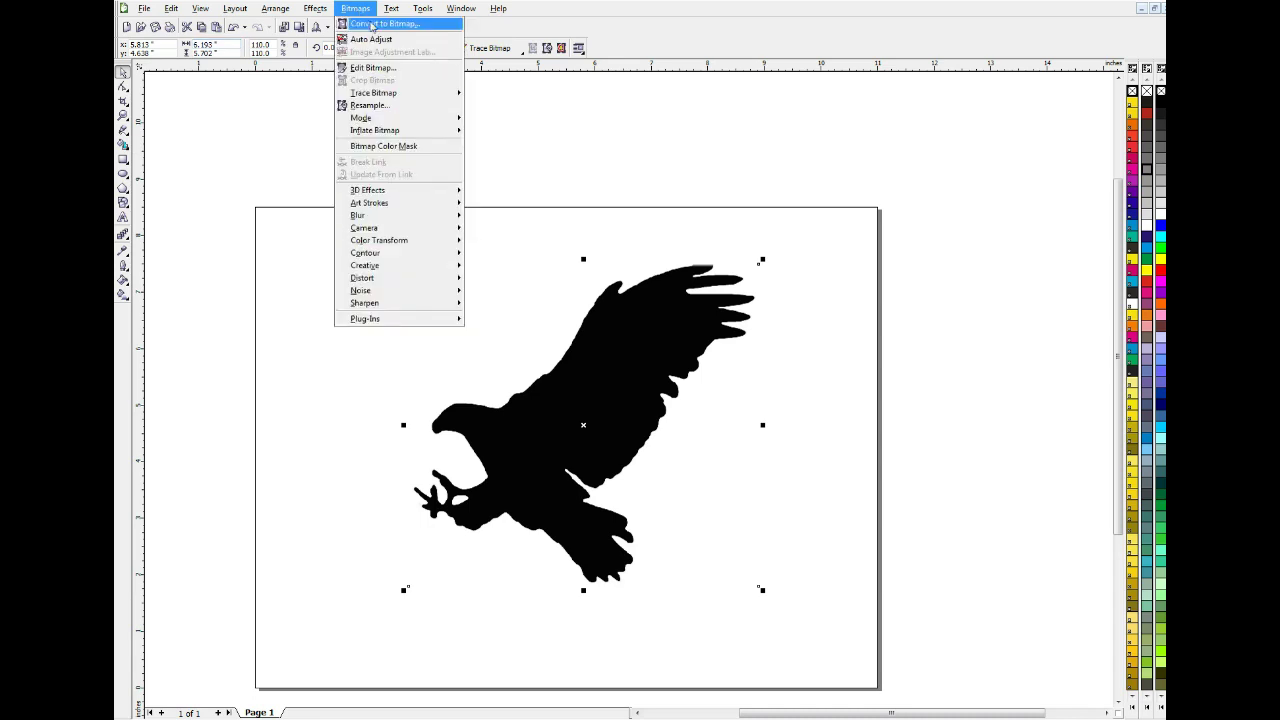
pyautogui.click(375, 23)
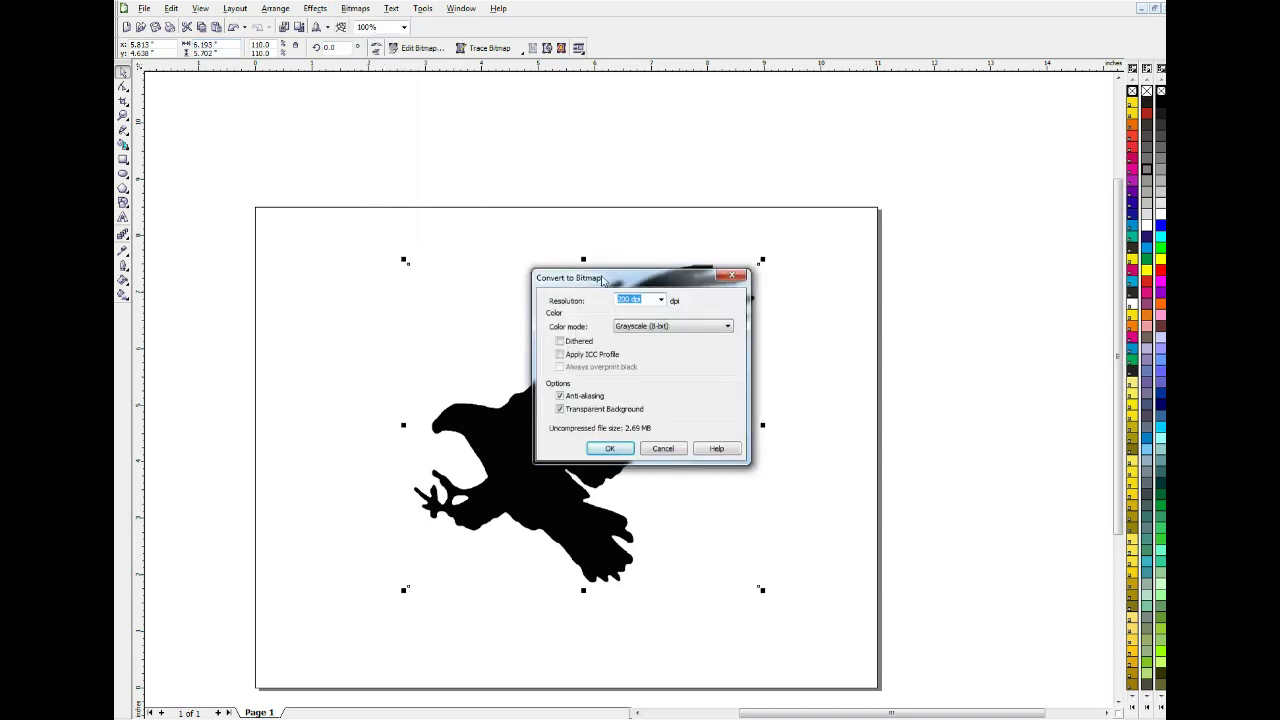
pyautogui.moveTo(603, 279); pyautogui.dragTo(709, 287)
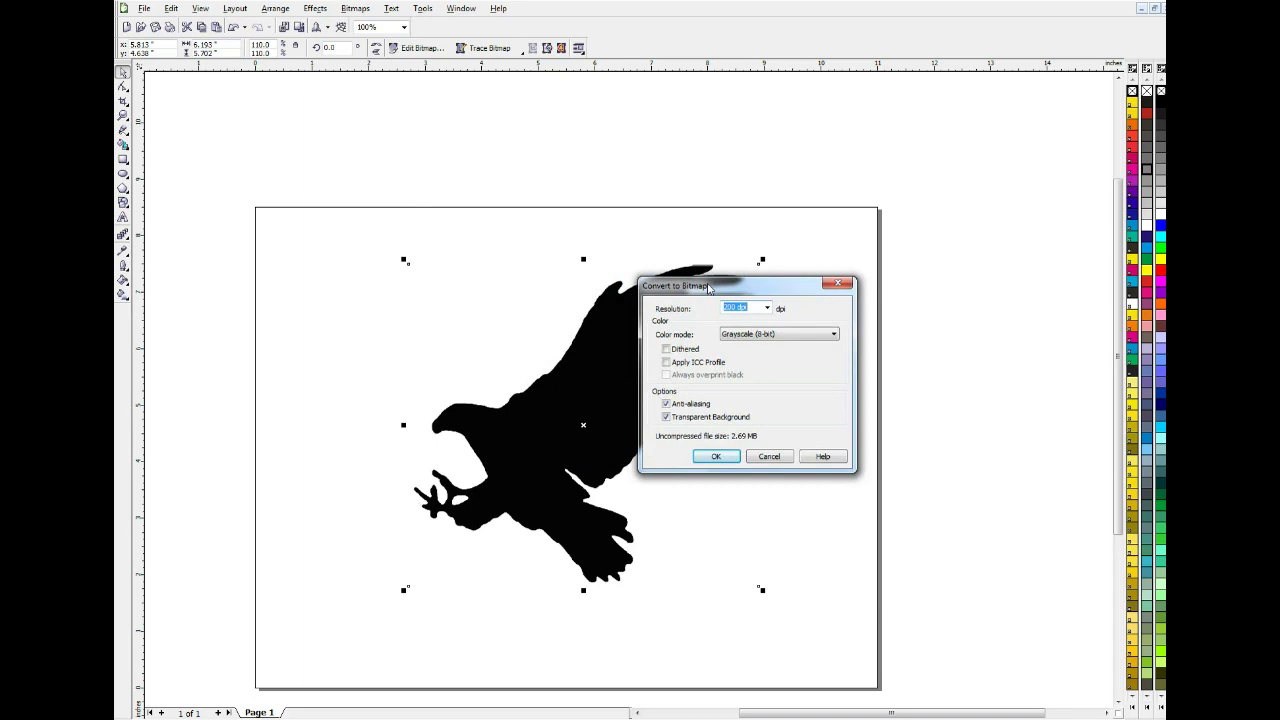
pyautogui.click(766, 336)
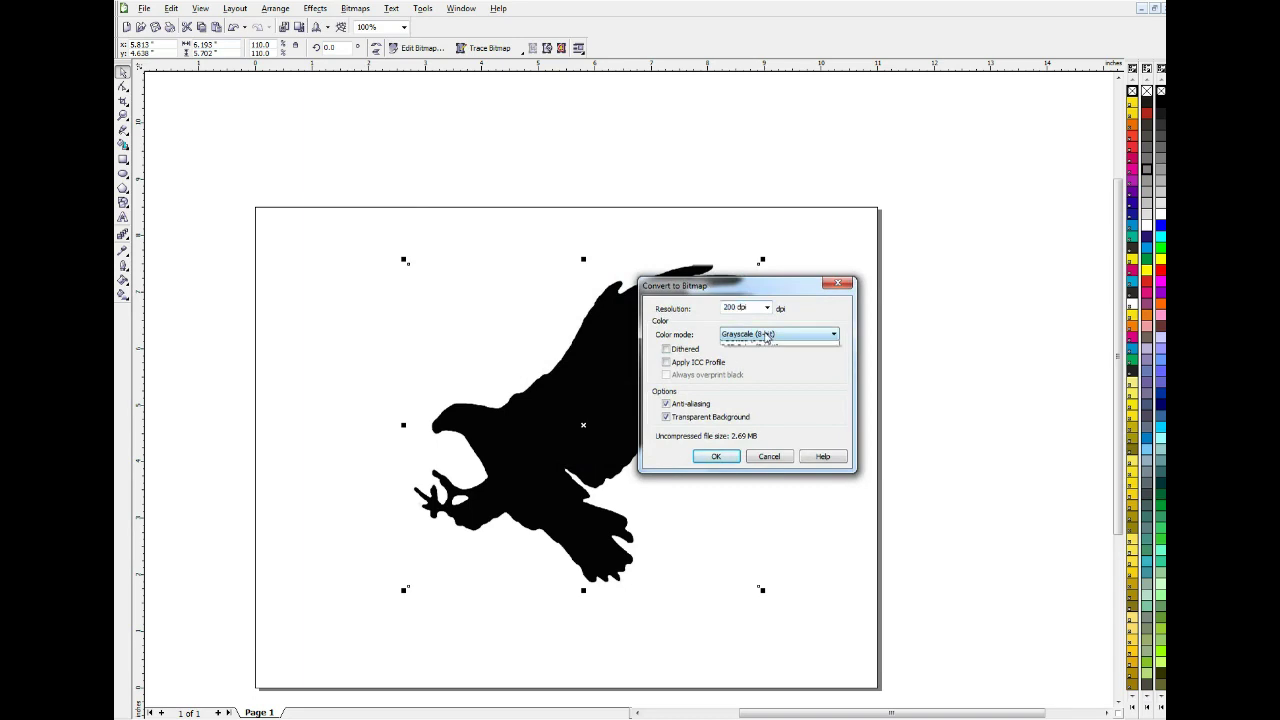
pyautogui.click(752, 346)
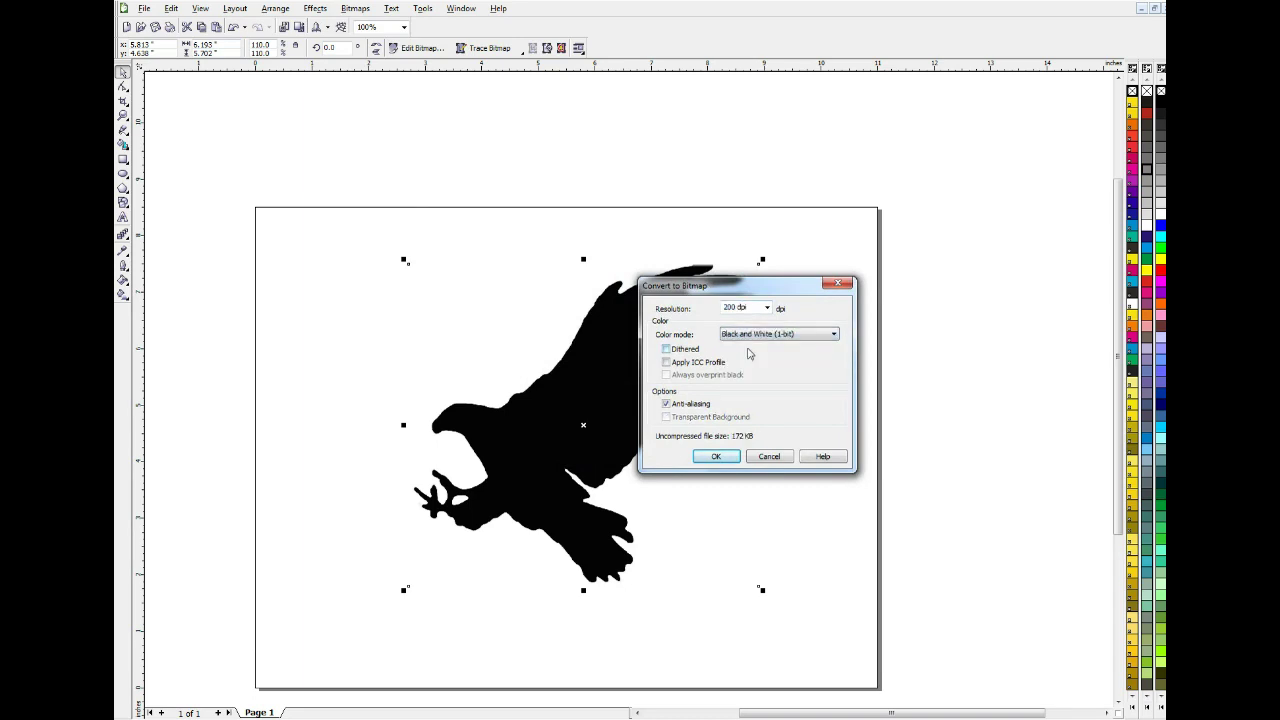
pyautogui.click(715, 457)
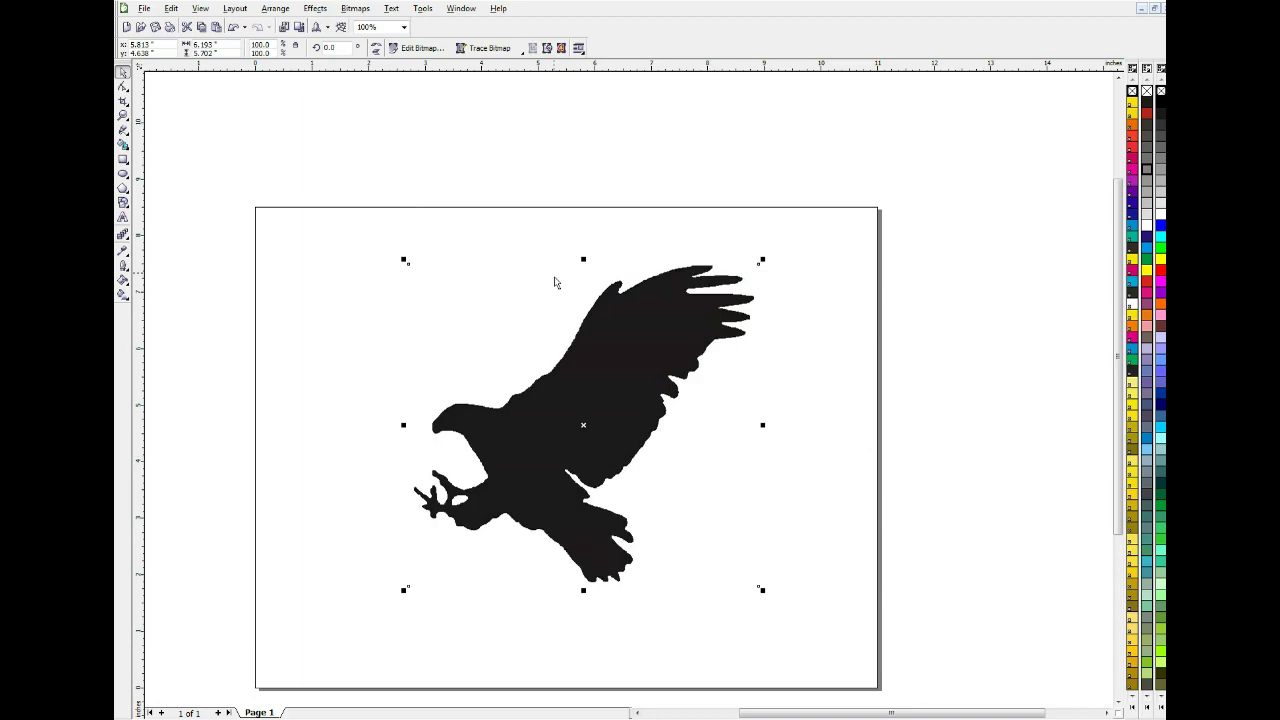
# - Trace the eagle as Line art with near-maximum detail and move the vector result to the right
pyautogui.click(489, 48)
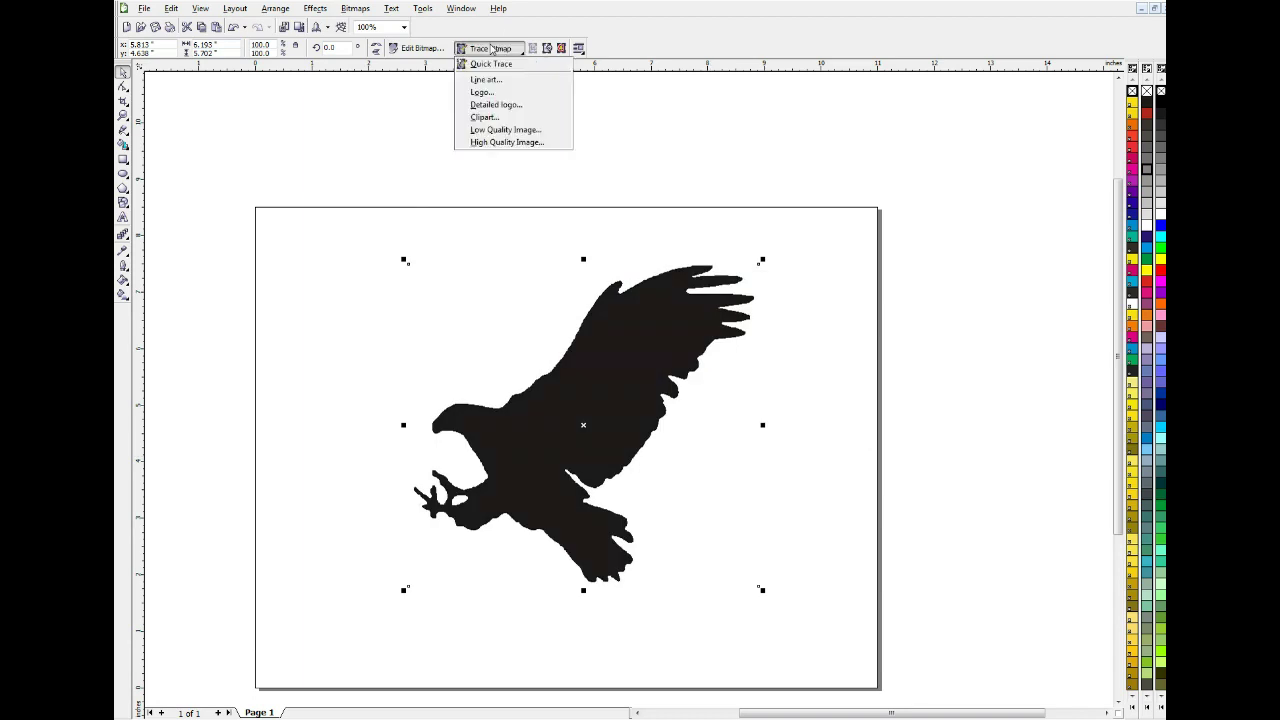
pyautogui.click(488, 80)
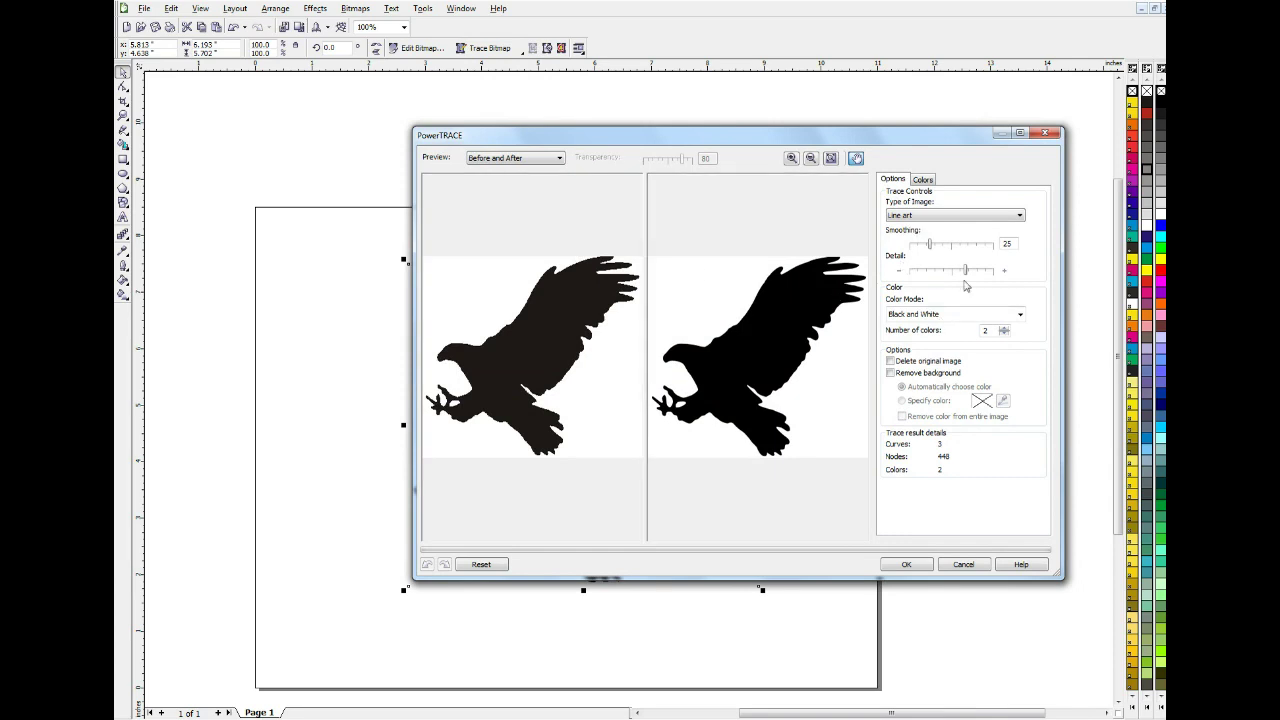
pyautogui.click(977, 272)
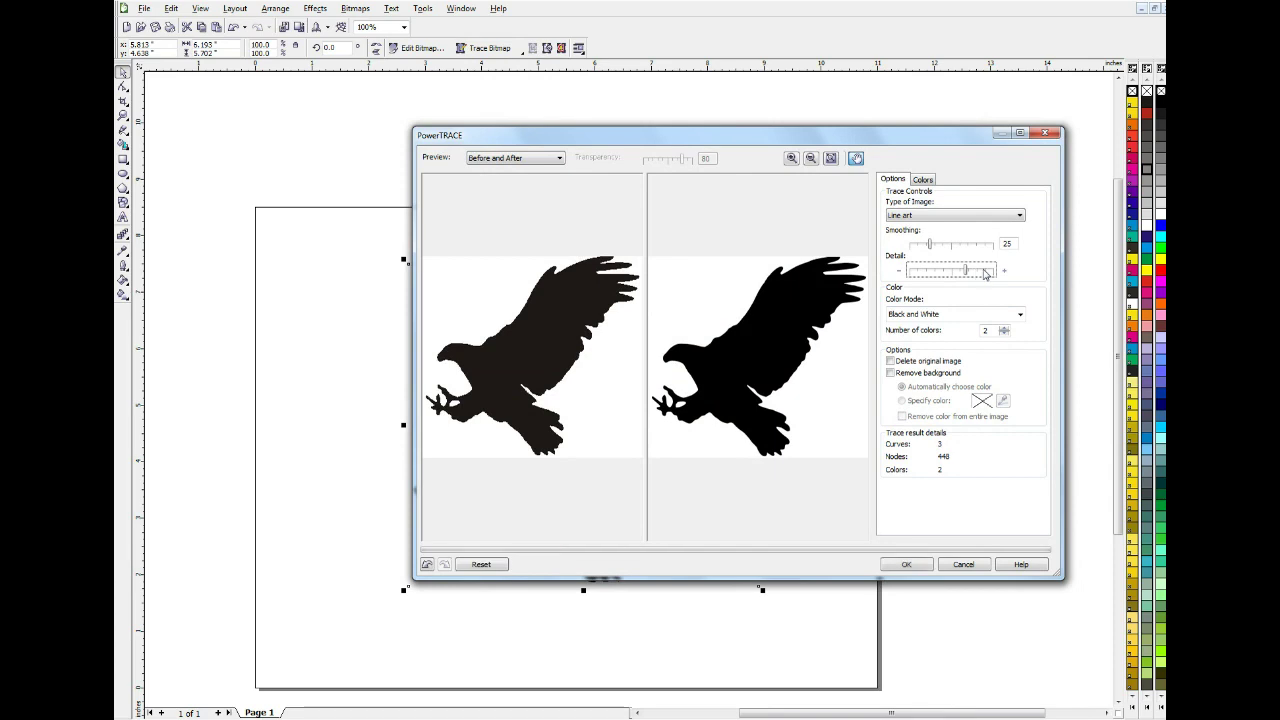
pyautogui.click(985, 272)
pyautogui.click(903, 567)
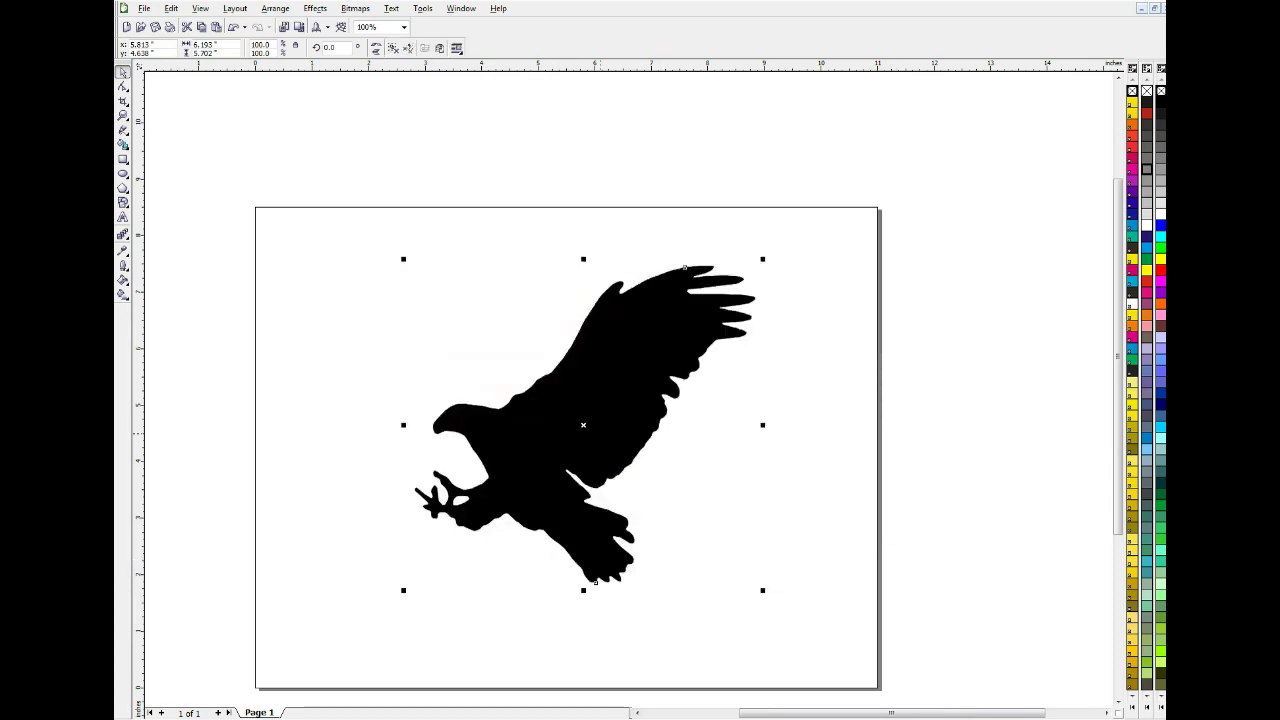
pyautogui.moveTo(593, 438); pyautogui.dragTo(866, 469)
pyautogui.click(515, 647)
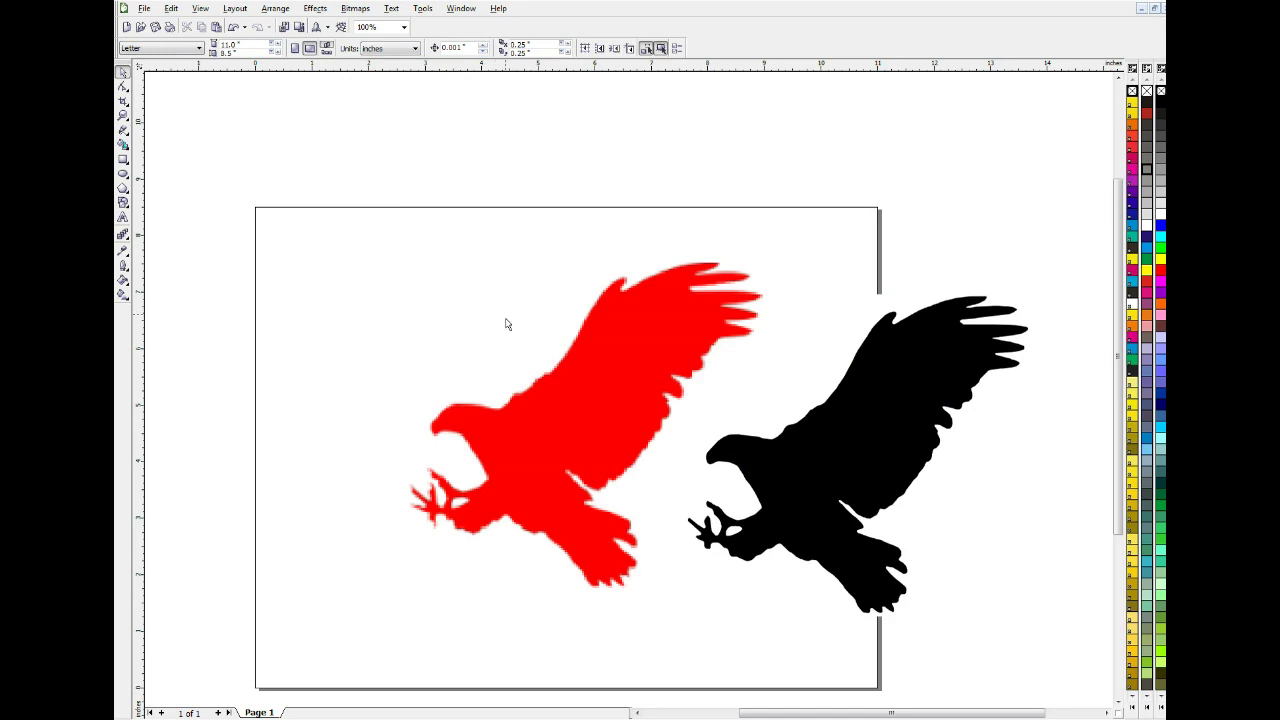
# - Shift the red eagle left, place the black traced eagle beside it, and zoom out
pyautogui.click(506, 324)
pyautogui.moveTo(528, 378); pyautogui.dragTo(540, 380)
pyautogui.click(957, 298)
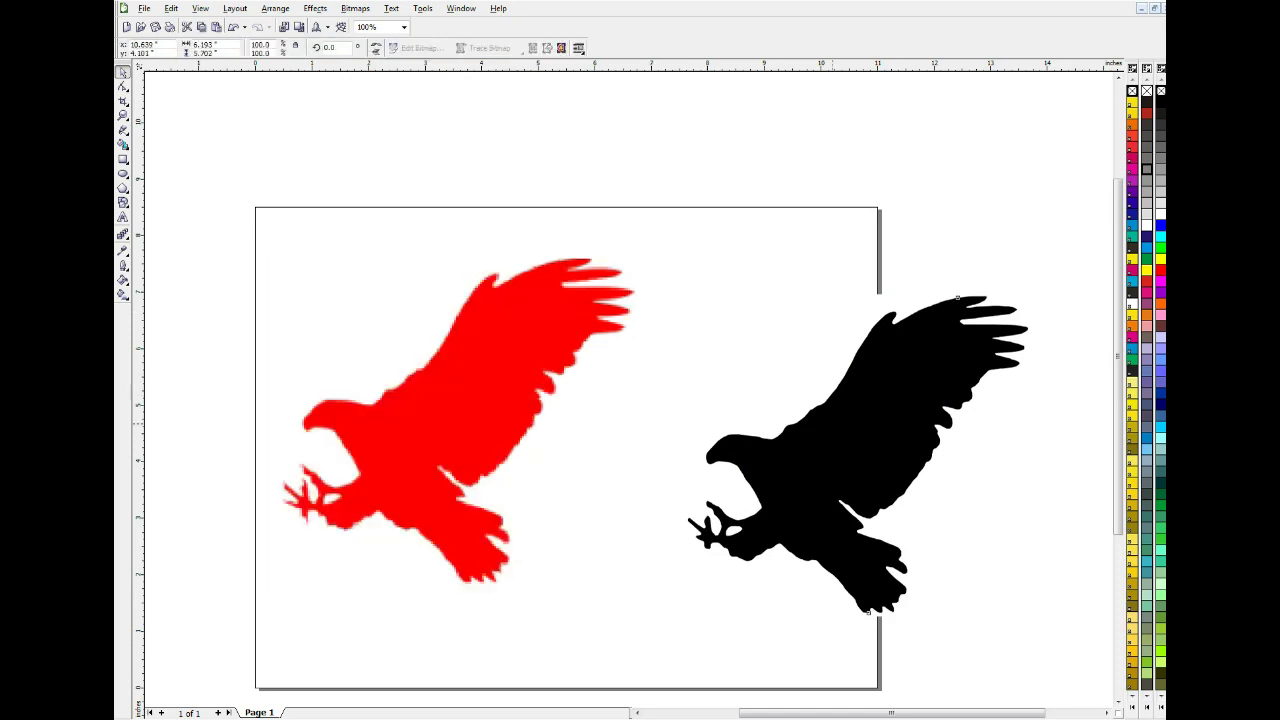
pyautogui.moveTo(957, 298); pyautogui.dragTo(700, 434)
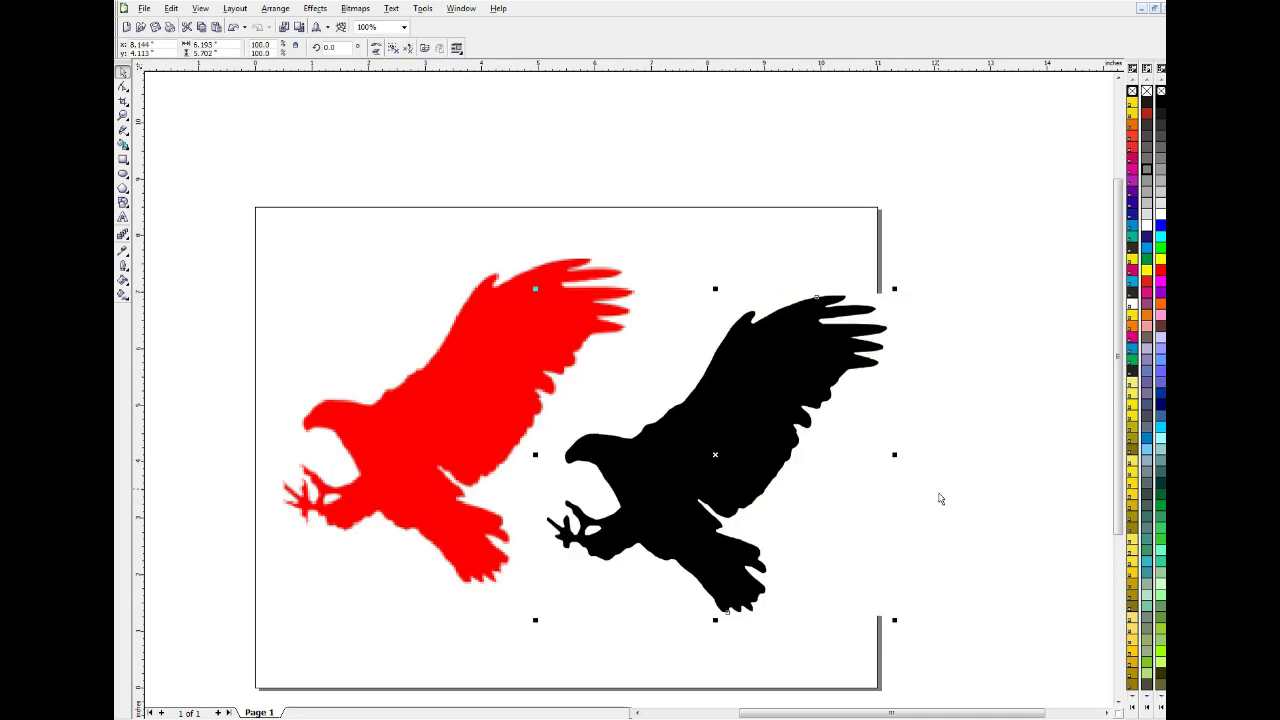
pyautogui.scroll(-1, 628, 400)
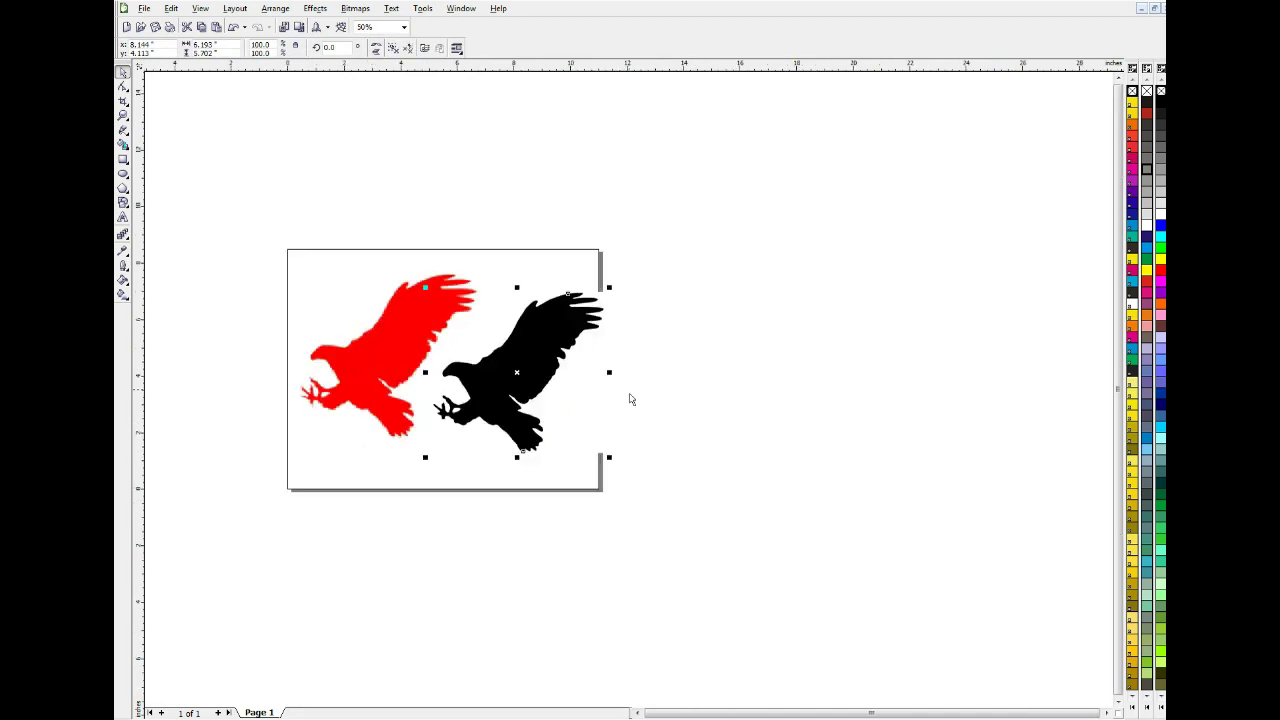
pyautogui.click(695, 394)
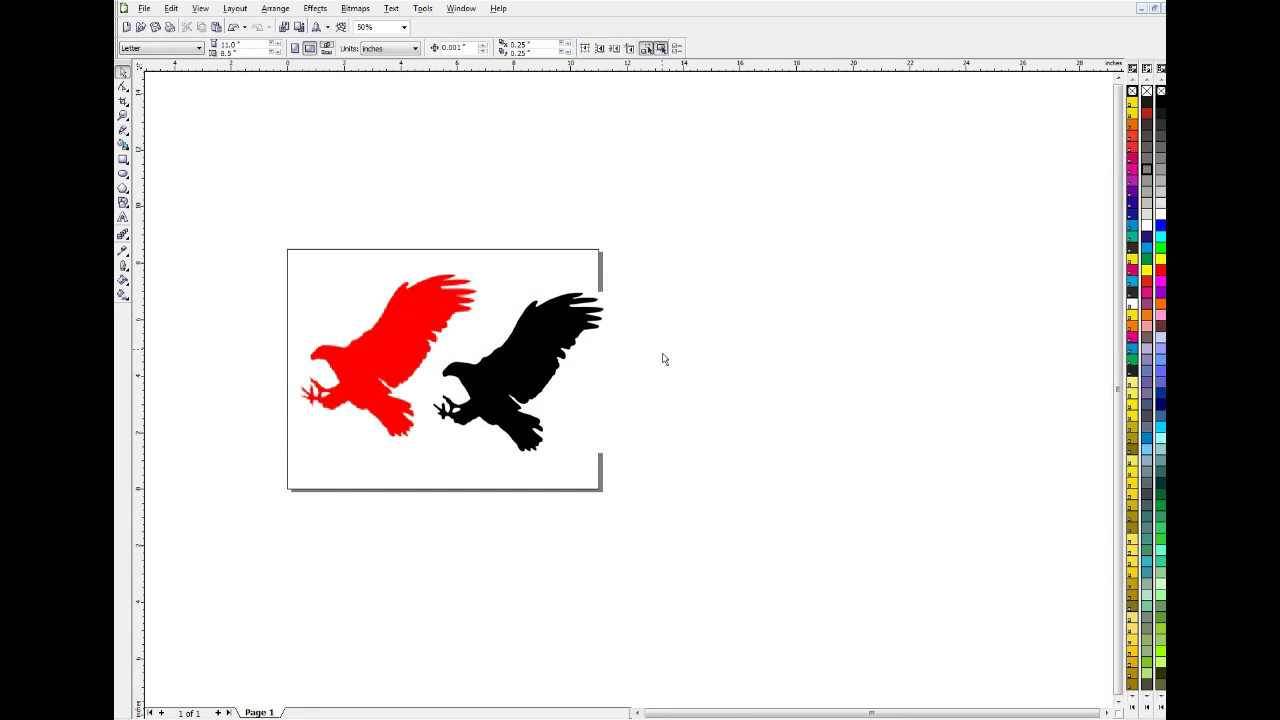
pyautogui.click(520, 360)
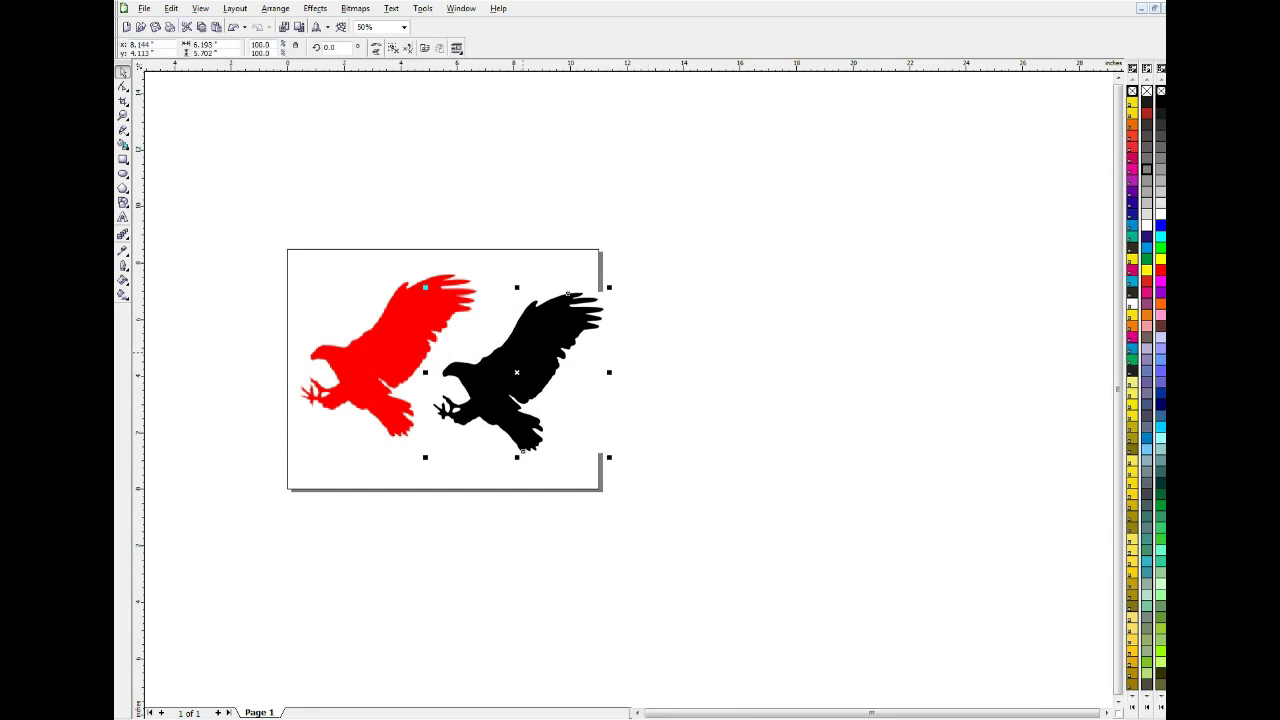
# - Zoom in and, with the Shape tool, delete the excess nodes along the wing's top edge
pyautogui.scroll(2, 472, 311)
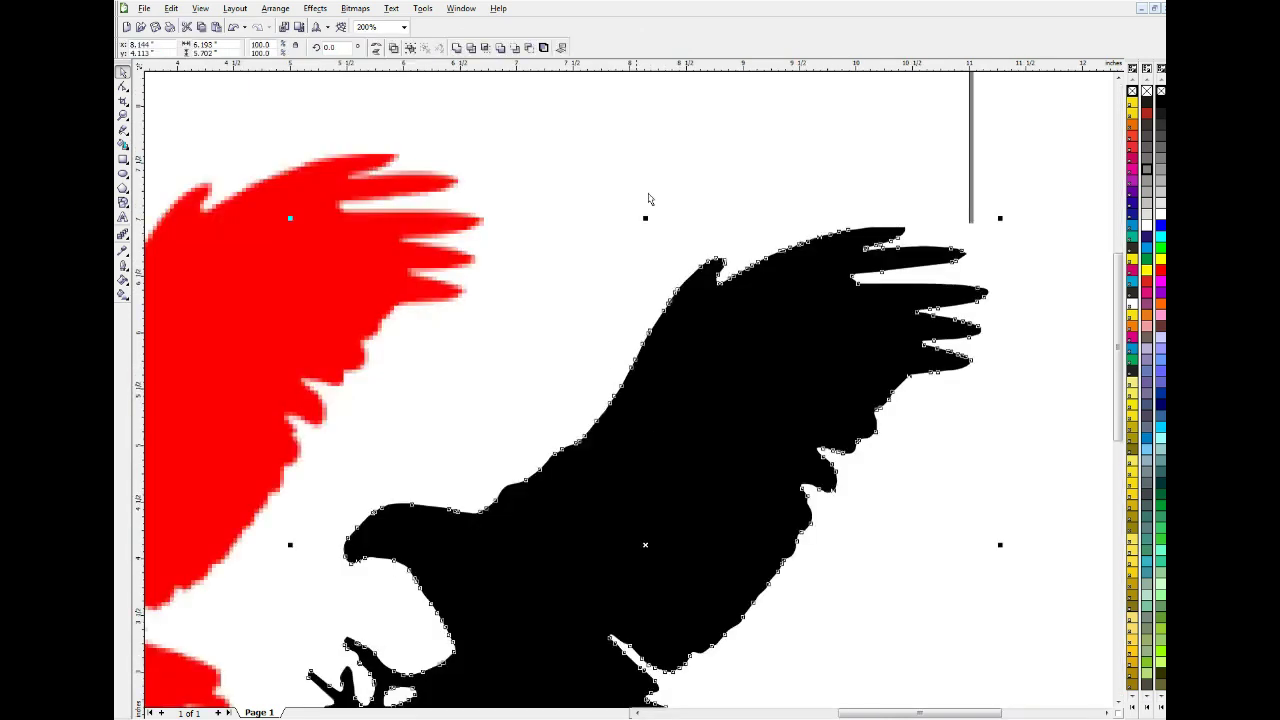
pyautogui.hotkey('ctrl', 'l')
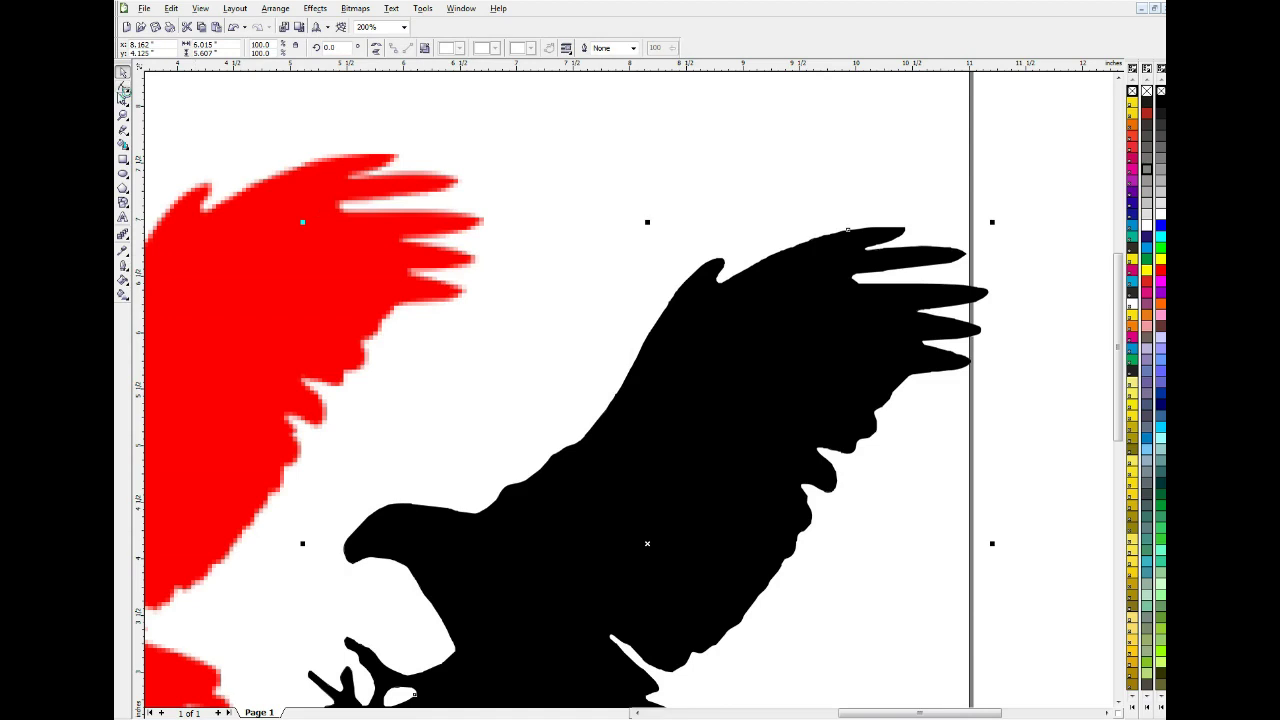
pyautogui.click(124, 89)
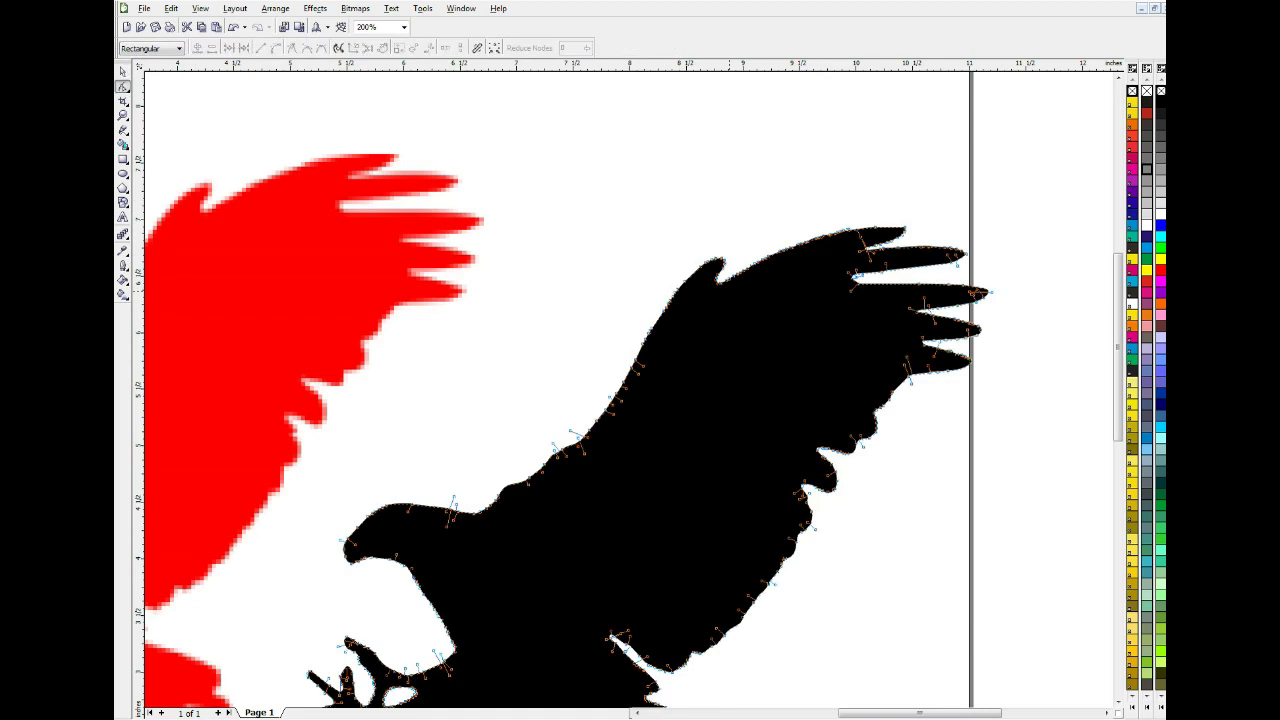
pyautogui.moveTo(729, 291); pyautogui.dragTo(849, 216)
pyautogui.press('Delete')
# - Delete the nodes along the wing's upper-left edge so it becomes a smooth curve
pyautogui.moveTo(685, 321); pyautogui.dragTo(597, 414)
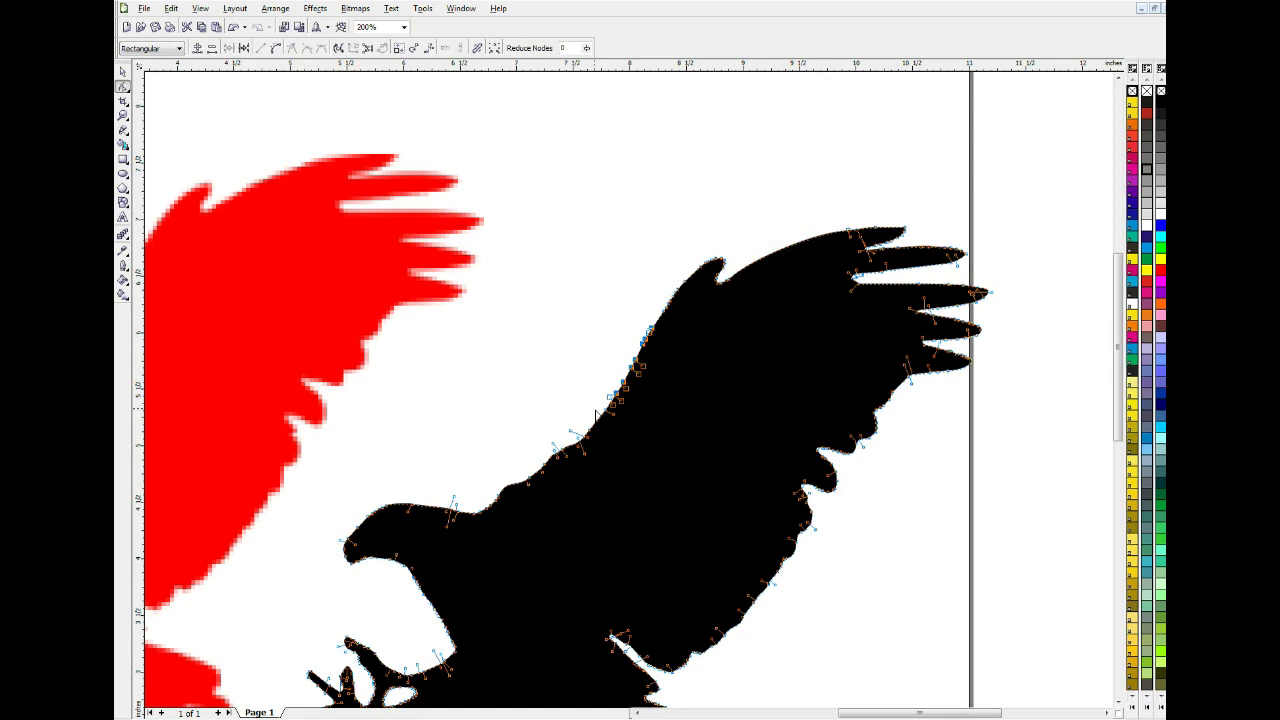
pyautogui.press('Delete')
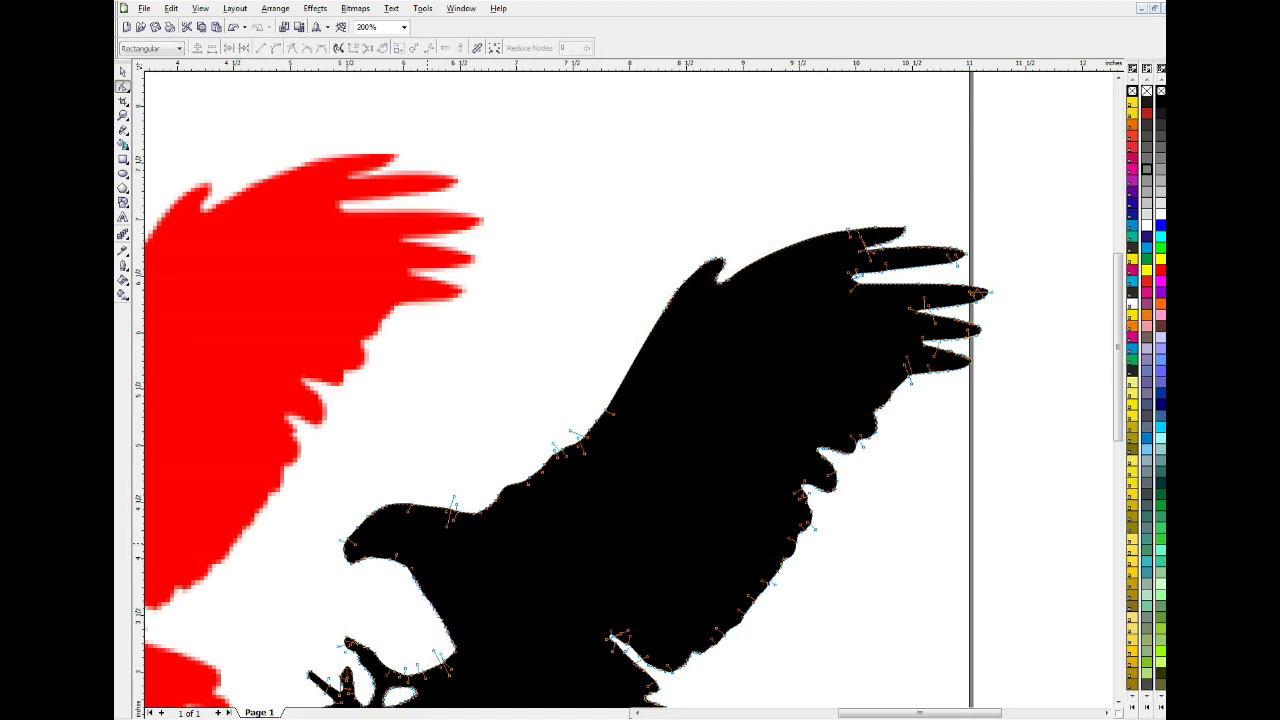
pyautogui.moveTo(426, 546); pyautogui.dragTo(457, 492)
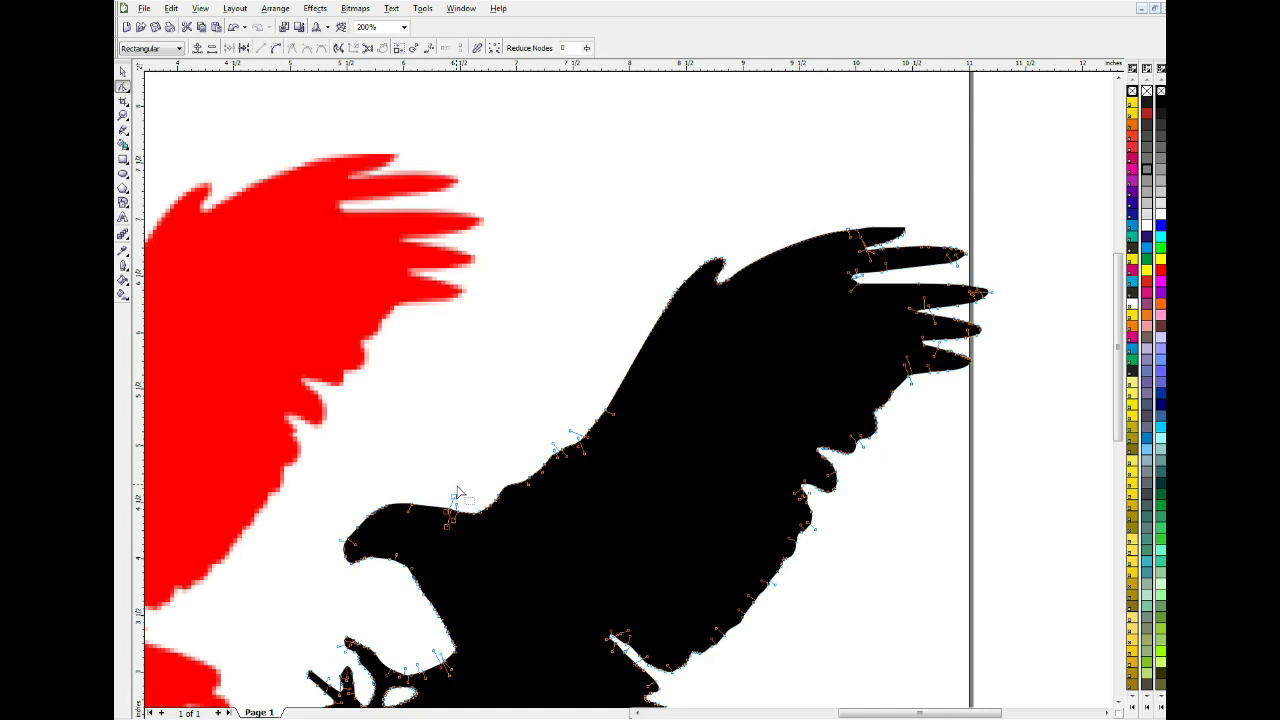
pyautogui.click(457, 492)
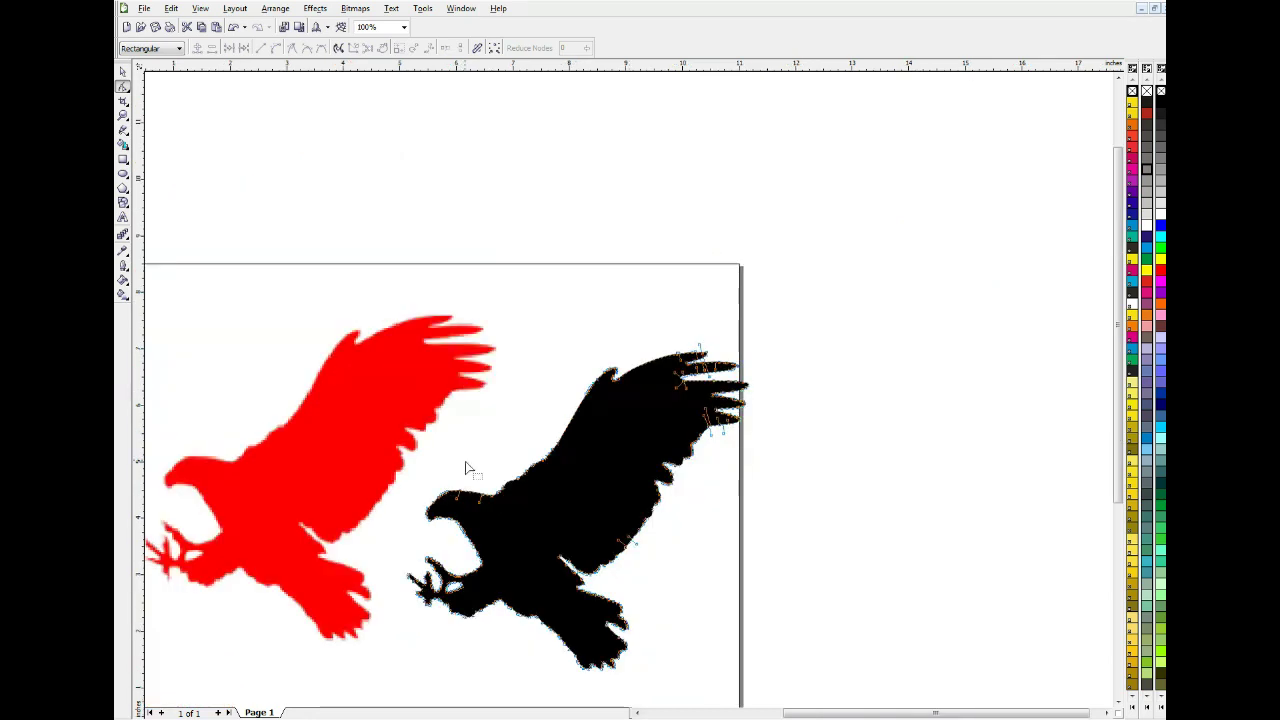
# - Return to the Pick tool with nothing selected, showing both eagles plainly
pyautogui.click(123, 72)
pyautogui.click(320, 132)
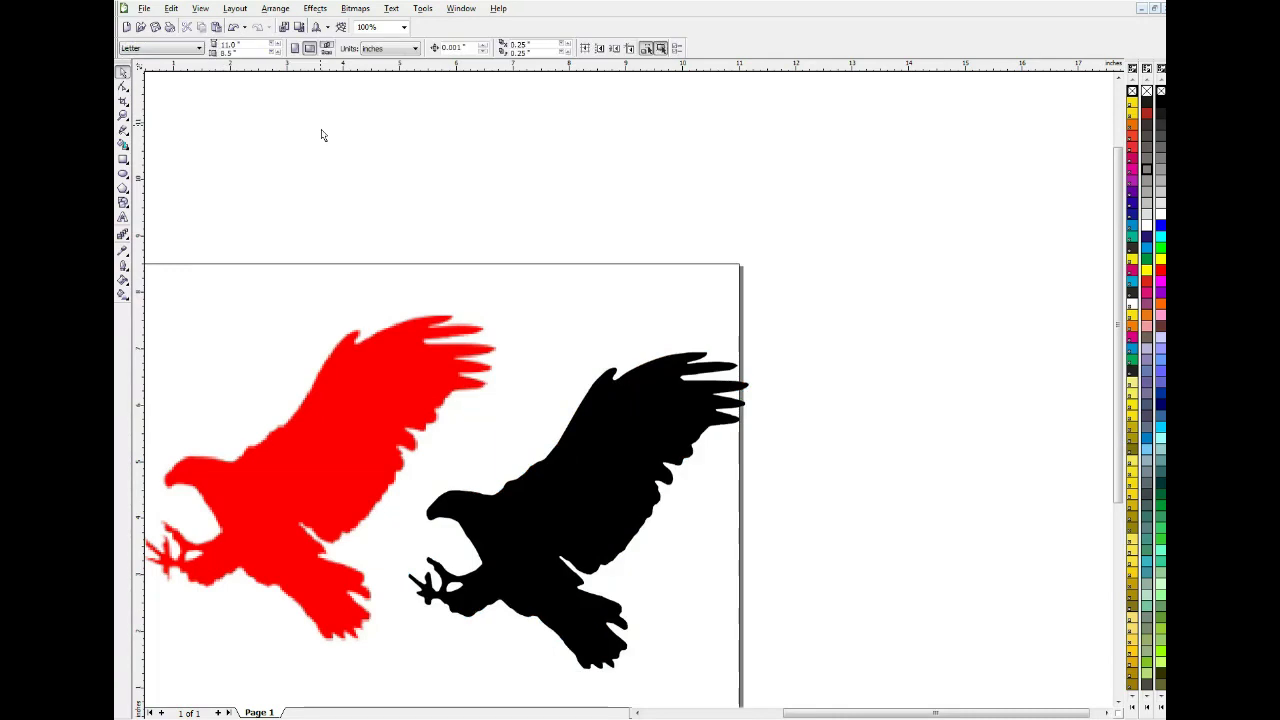